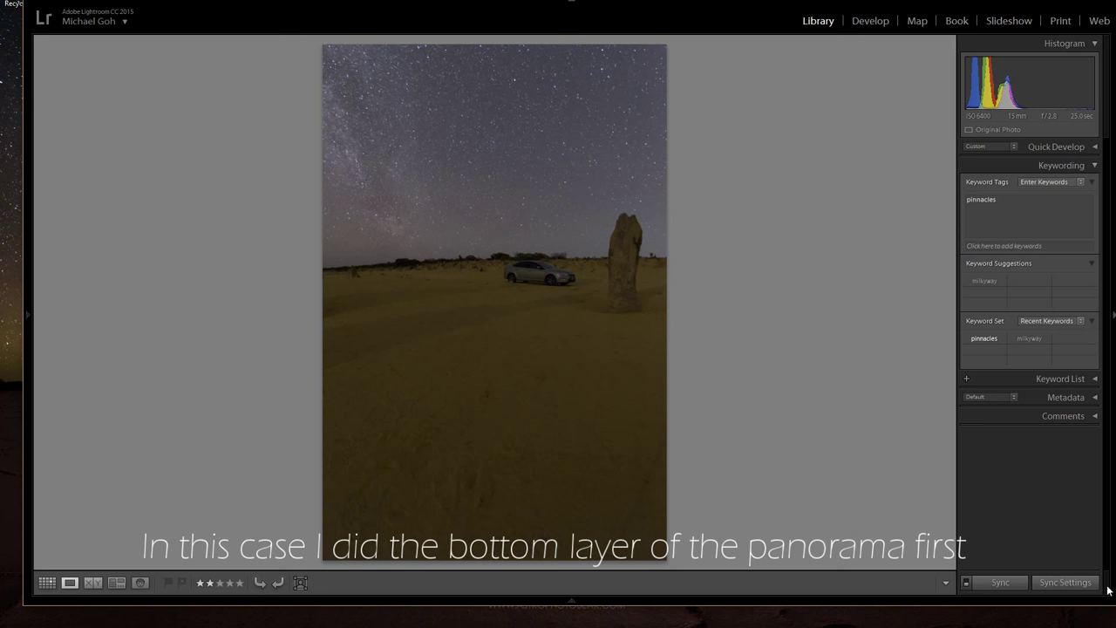
# Step through the bottom-row pinnacles frames into the upper row, ending on the Milky Way above a tall pinnacle.
pyautogui.press('Right')
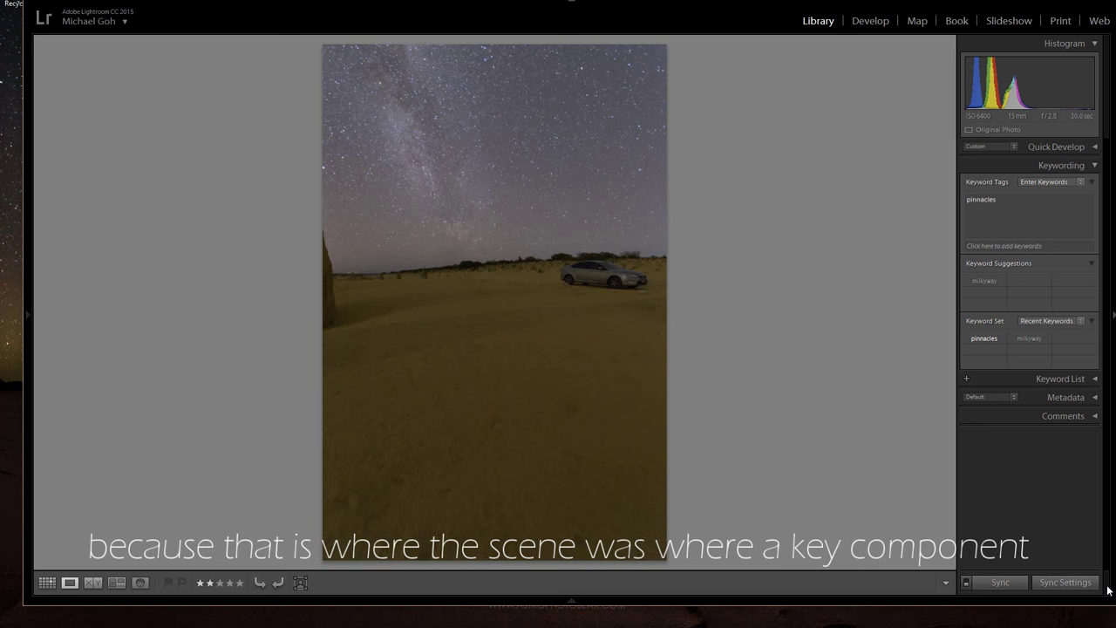
pyautogui.press('Right')
pyautogui.press('Right')
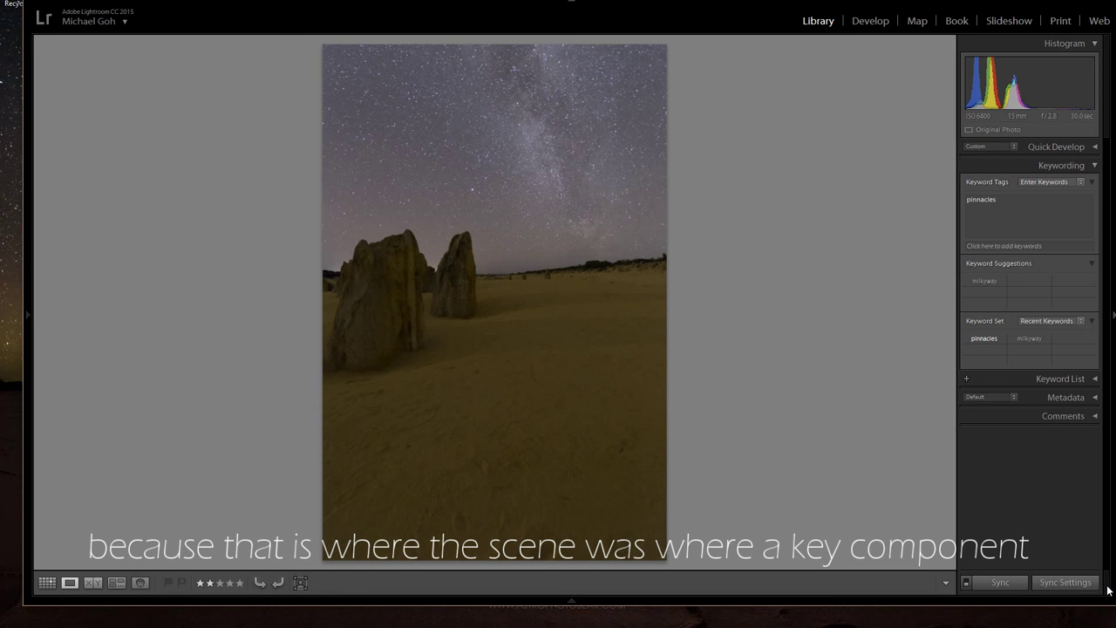
pyautogui.press('Right')
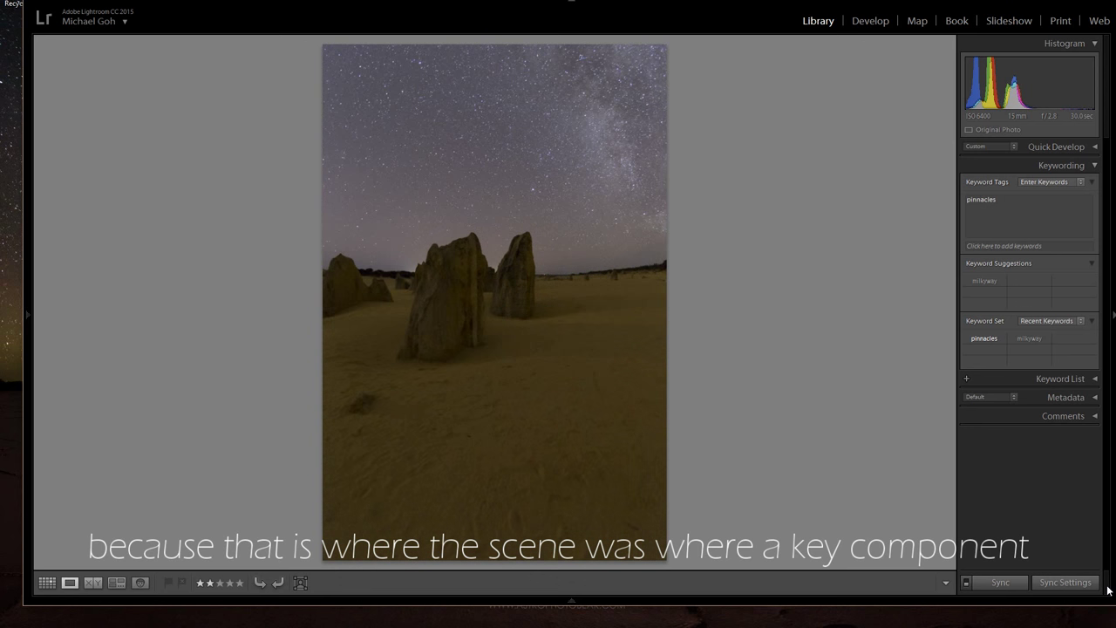
pyautogui.press('Right')
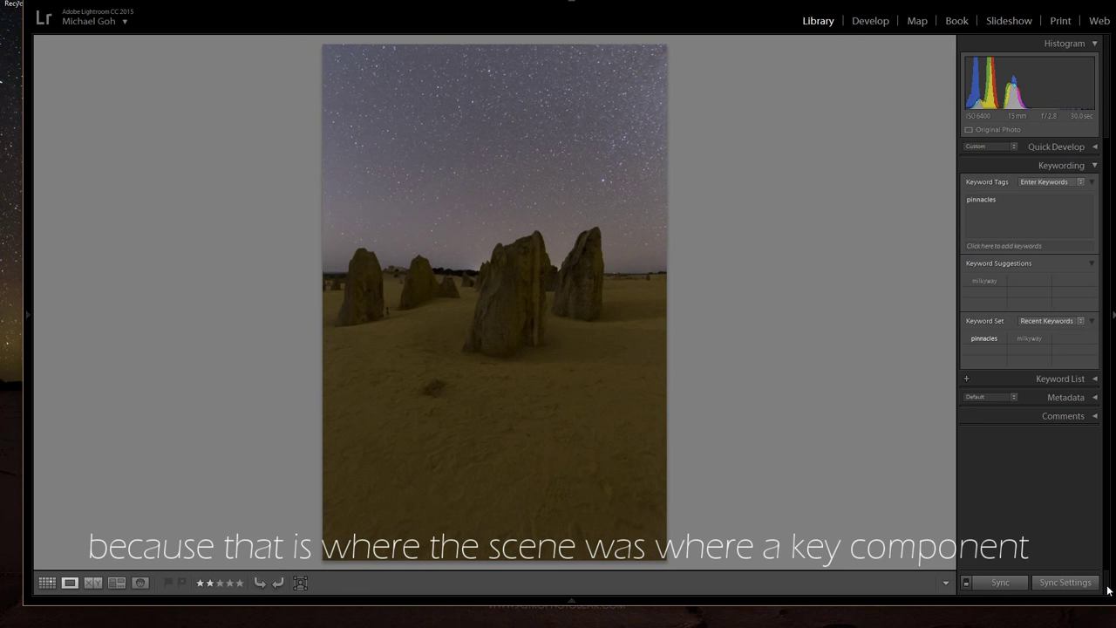
pyautogui.press('Right')
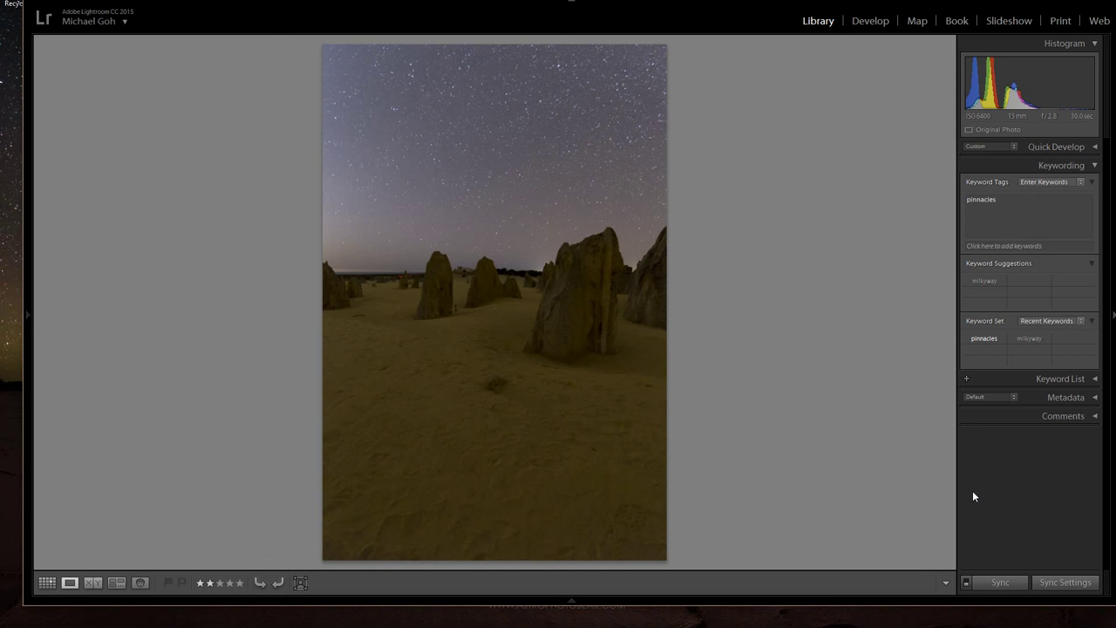
pyautogui.press('Right')
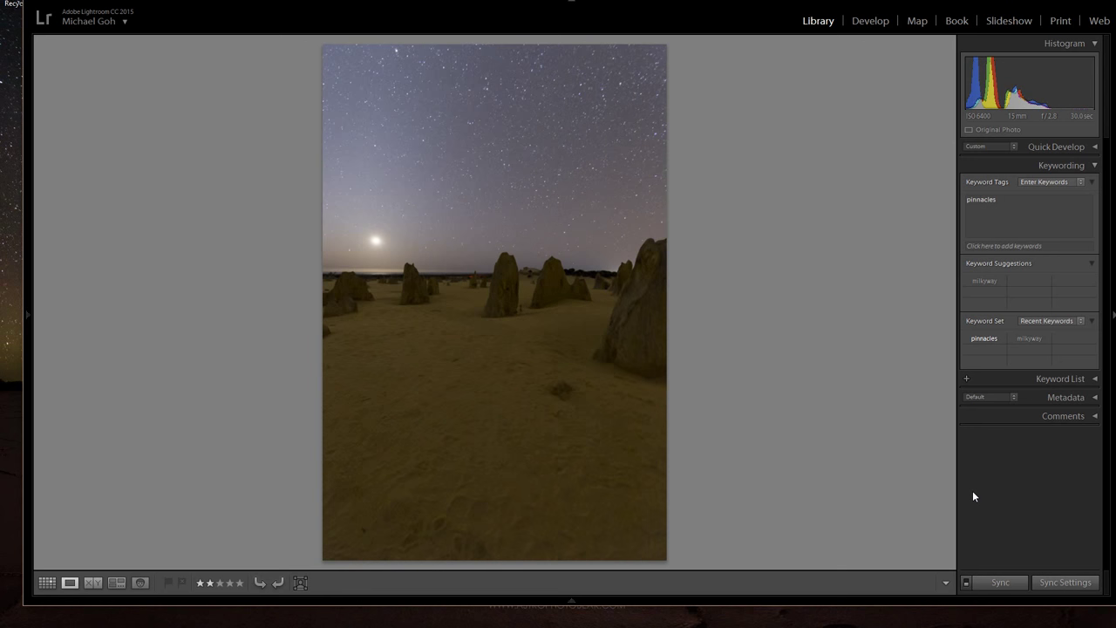
pyautogui.press('Right')
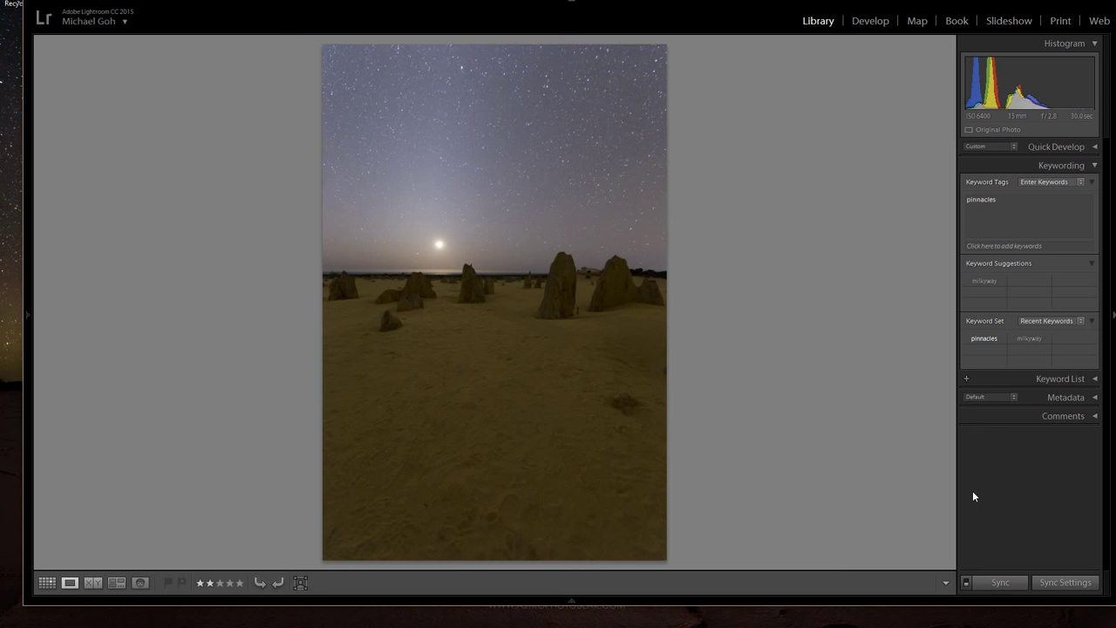
pyautogui.press('Right')
pyautogui.press('Right')
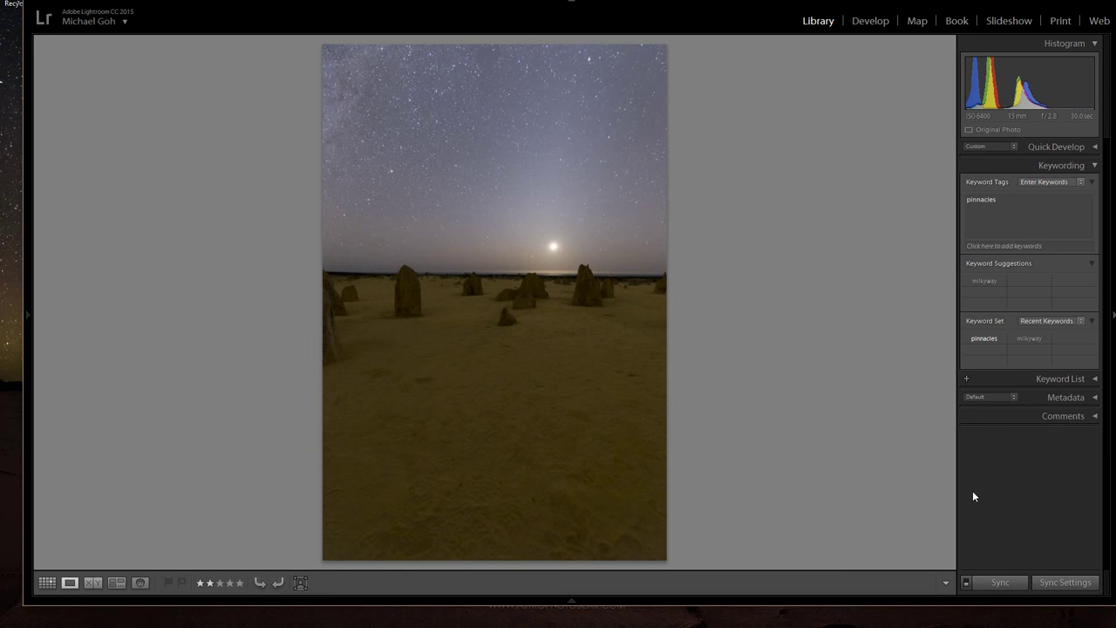
pyautogui.press('Right')
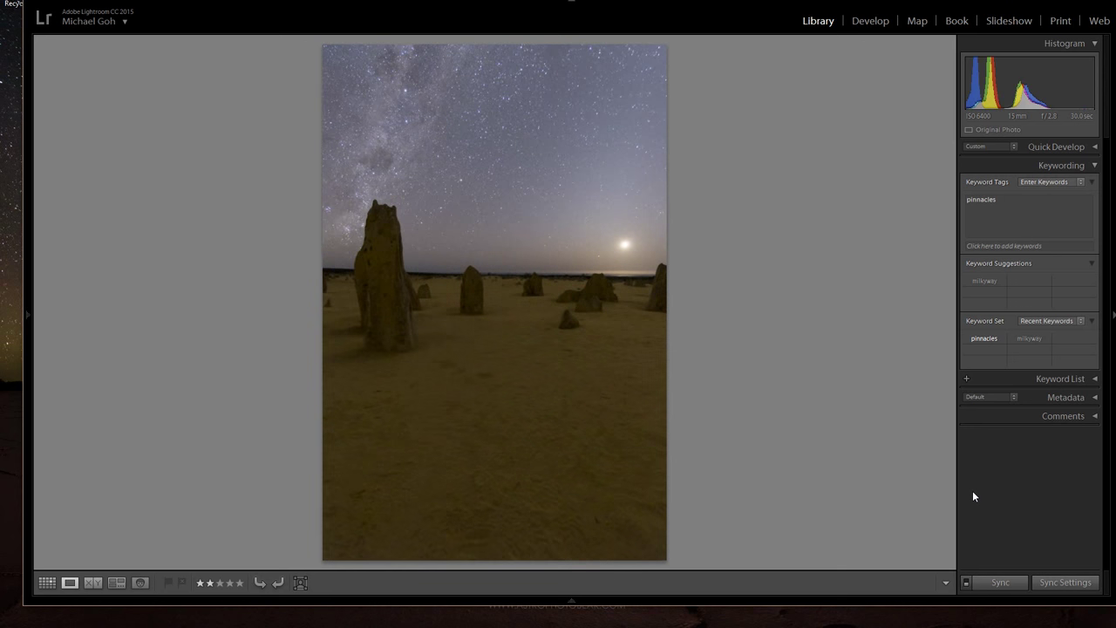
pyautogui.press('Right')
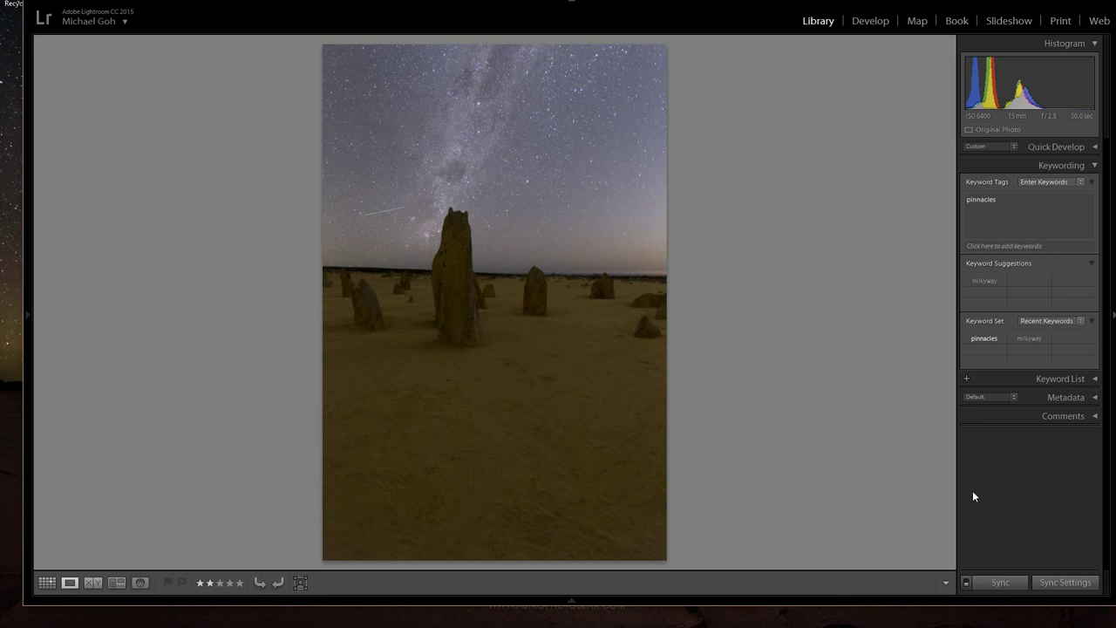
pyautogui.press('Right')
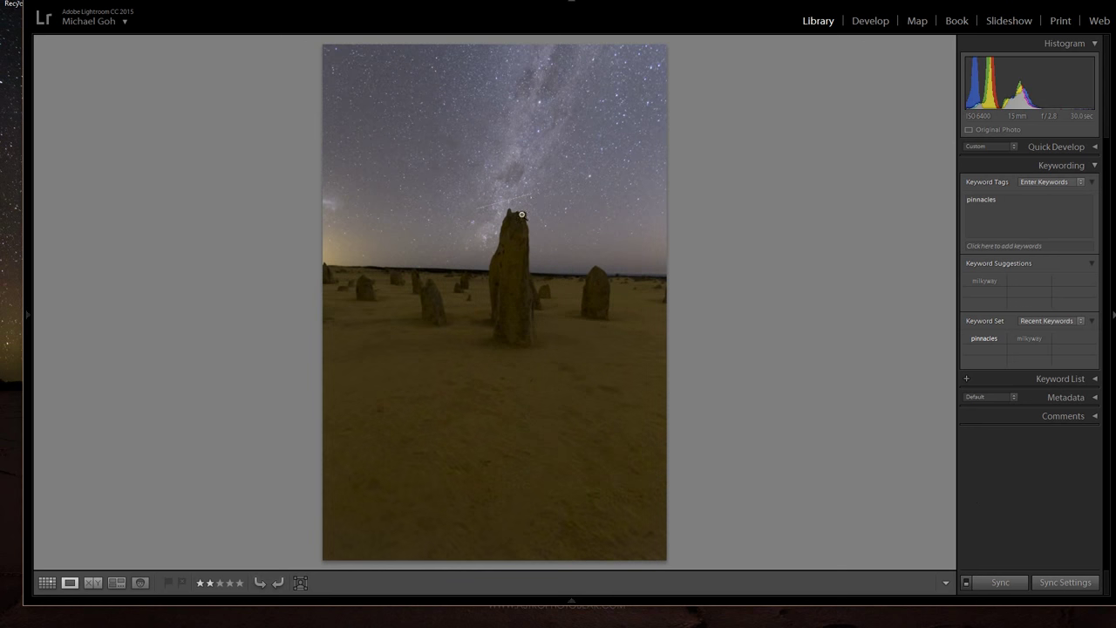
pyautogui.press('Right')
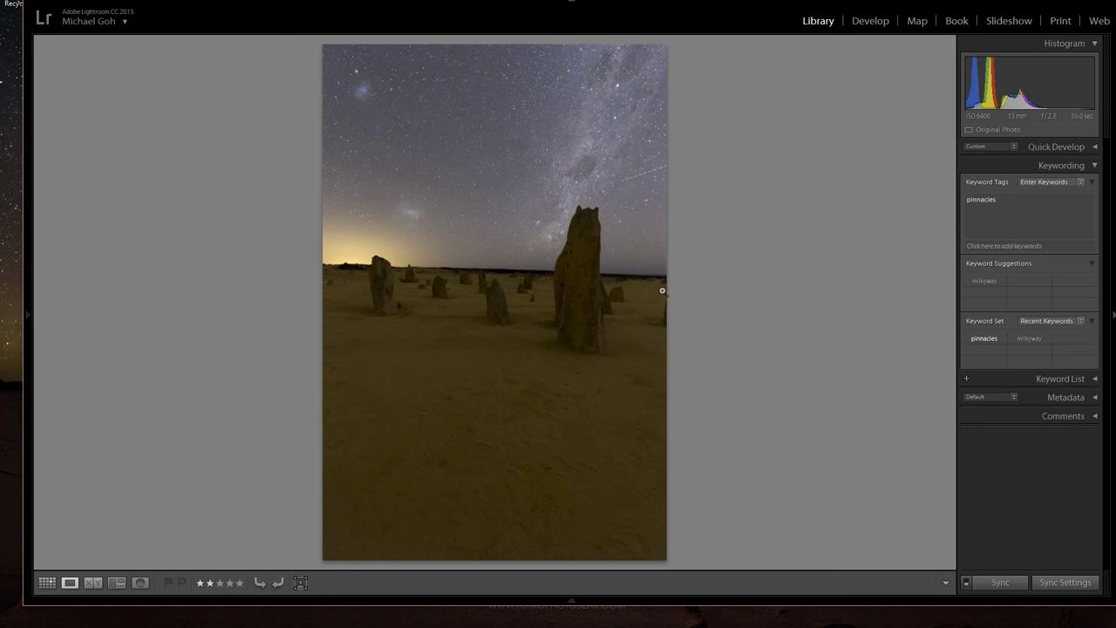
pyautogui.press('Right')
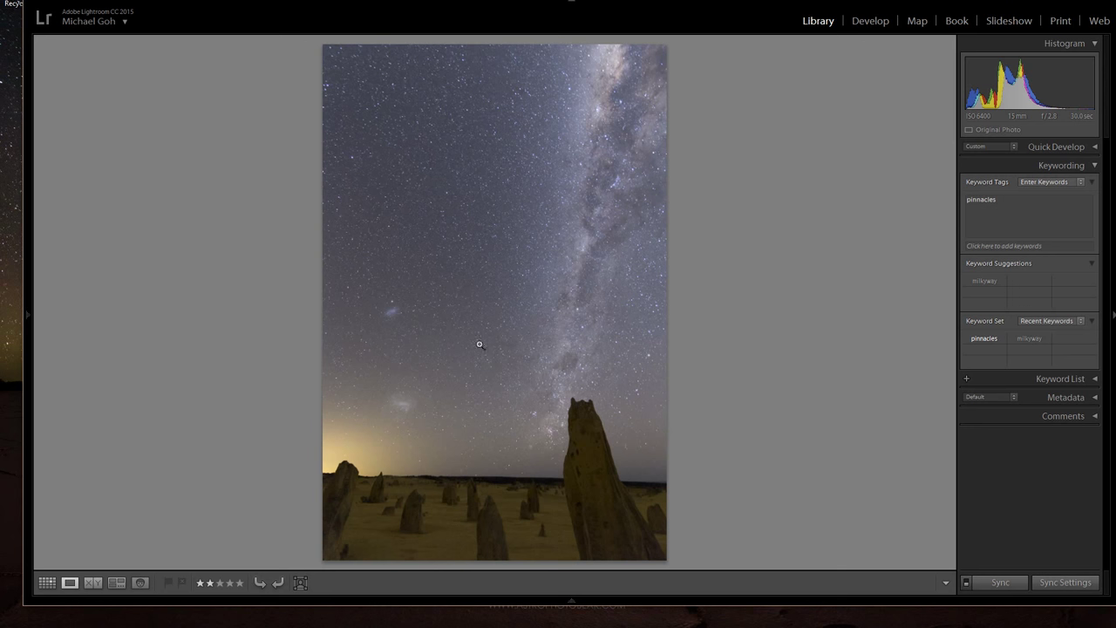
# Advance through the upper-row Milky Way frames to the one with the parked car beside the dunes.
pyautogui.press('Right')
pyautogui.press('Right')
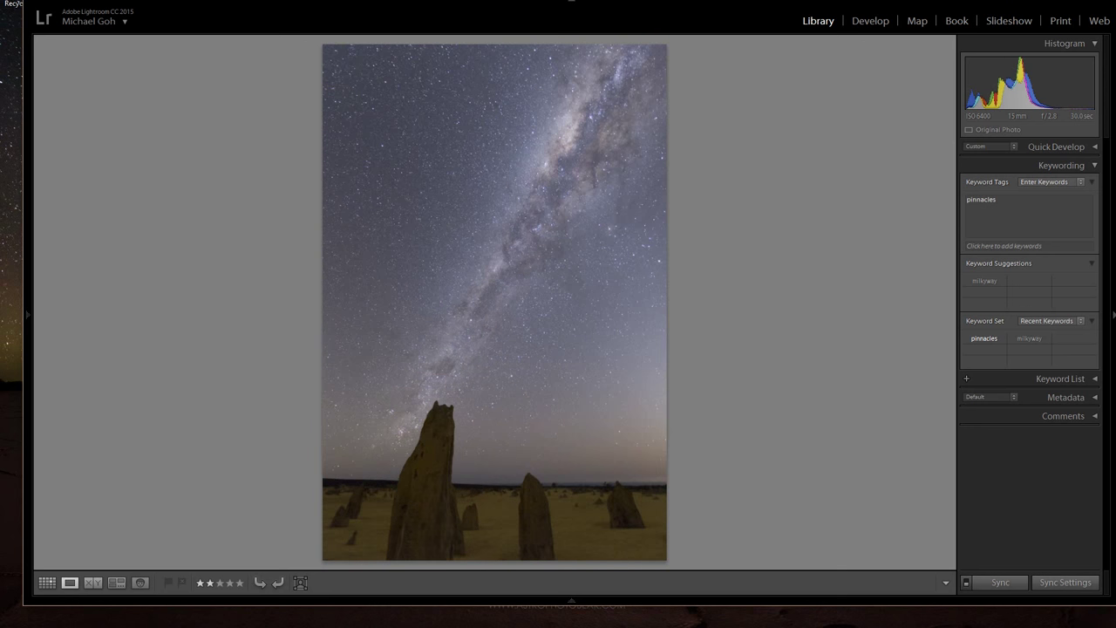
pyautogui.press('Right')
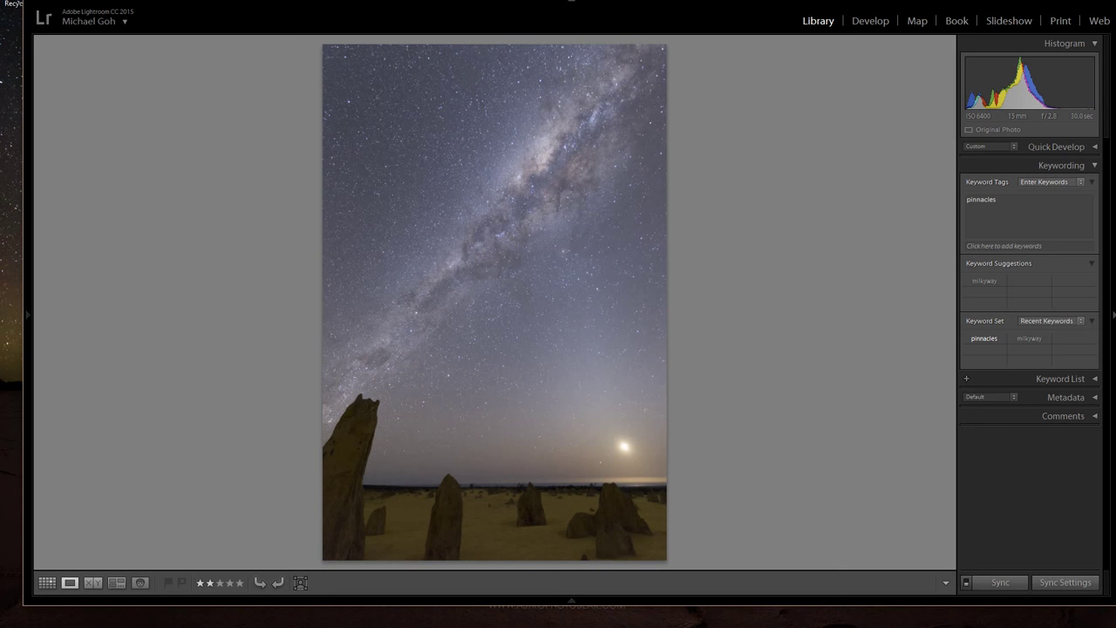
pyautogui.press('Right')
pyautogui.press('Right')
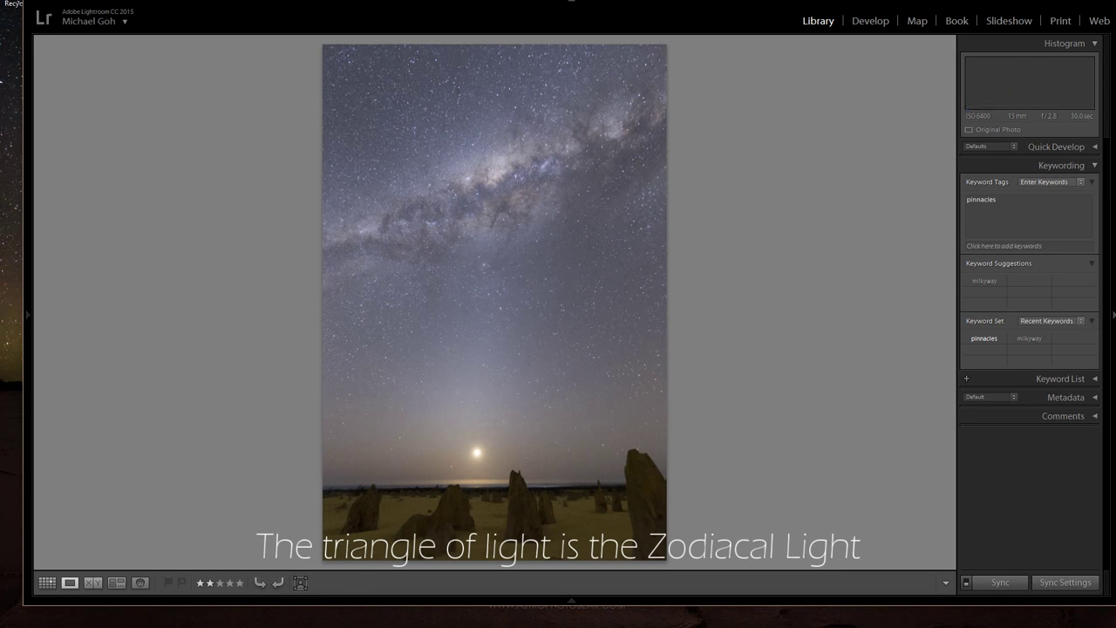
pyautogui.press('Right')
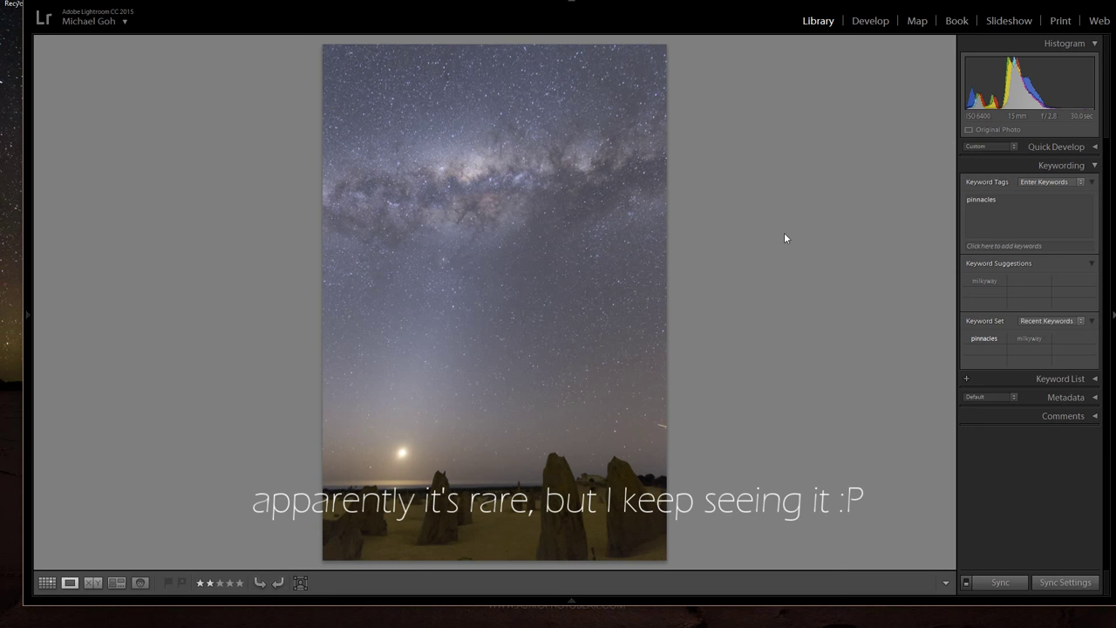
pyautogui.press('Right')
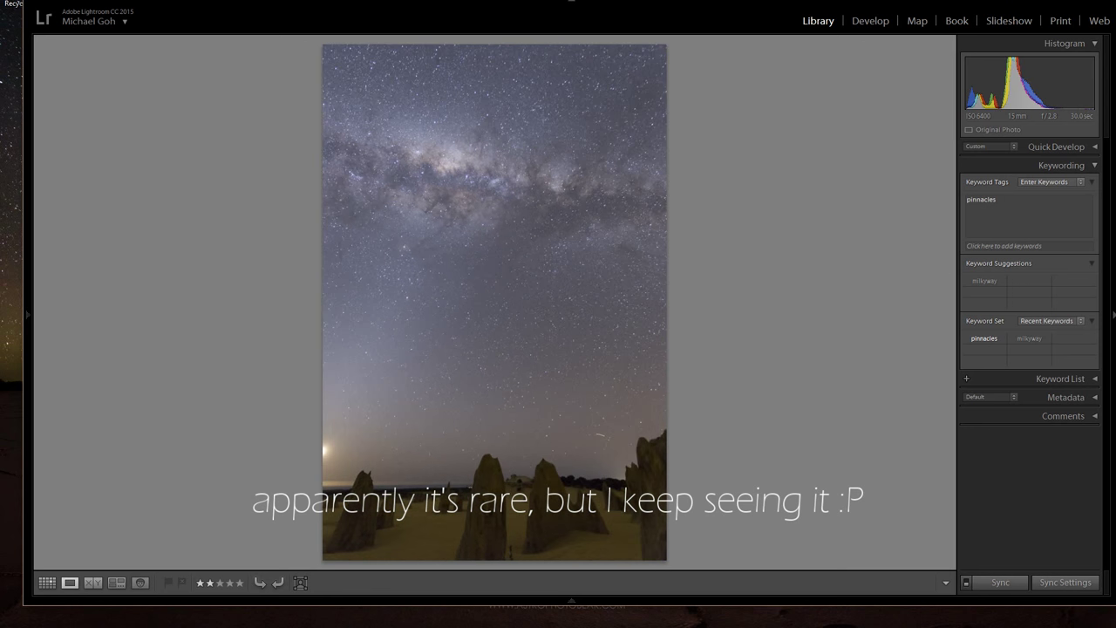
pyautogui.press('Right')
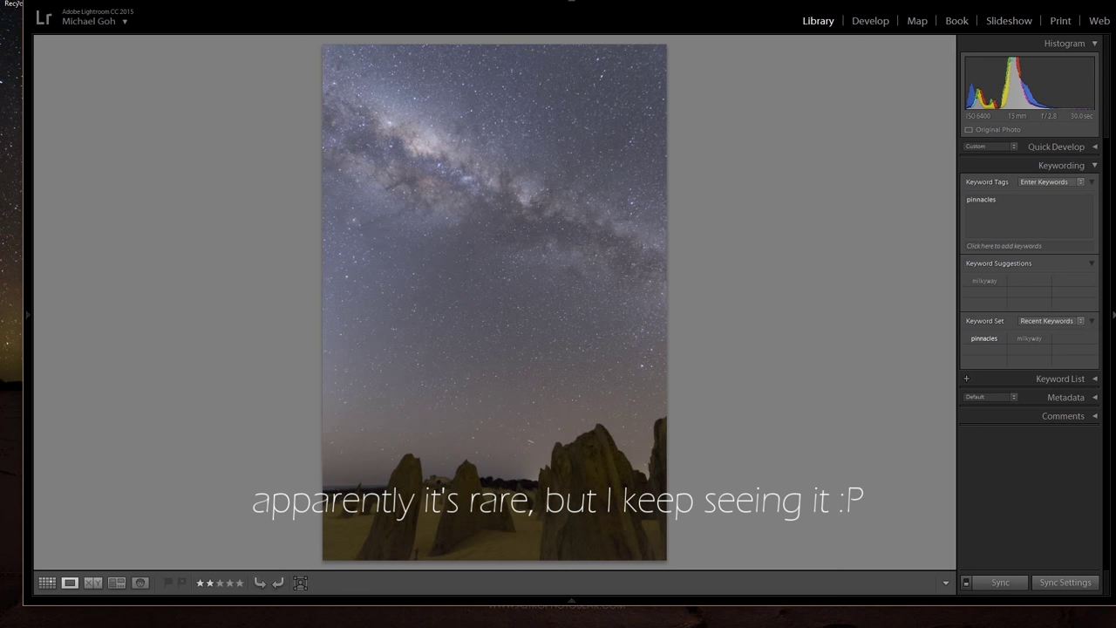
pyautogui.press('Right')
pyautogui.press('Right')
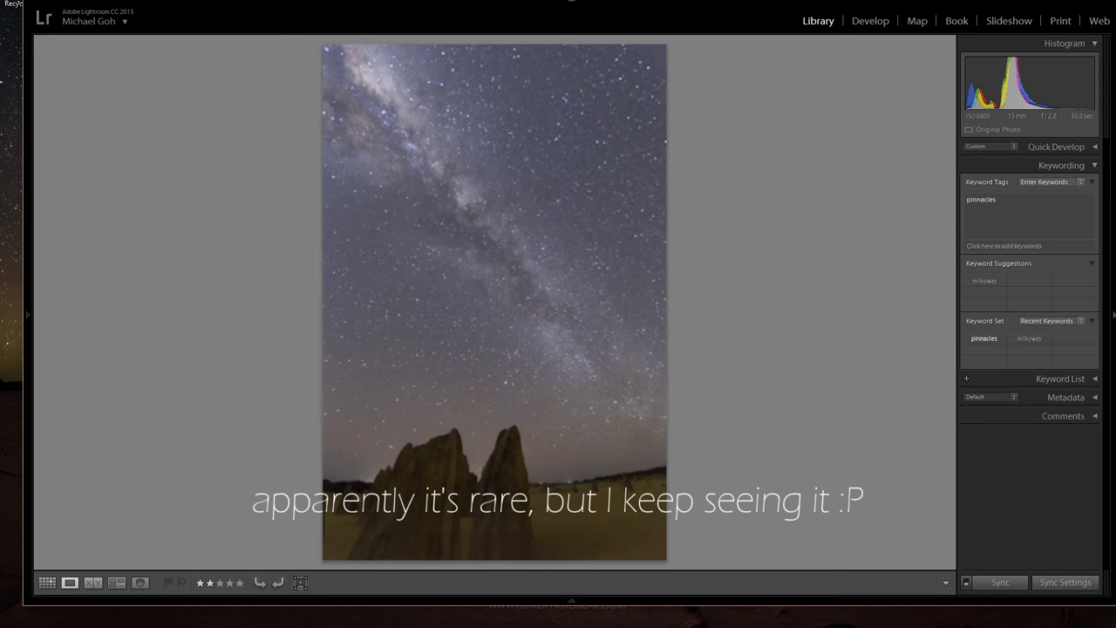
pyautogui.press('Right')
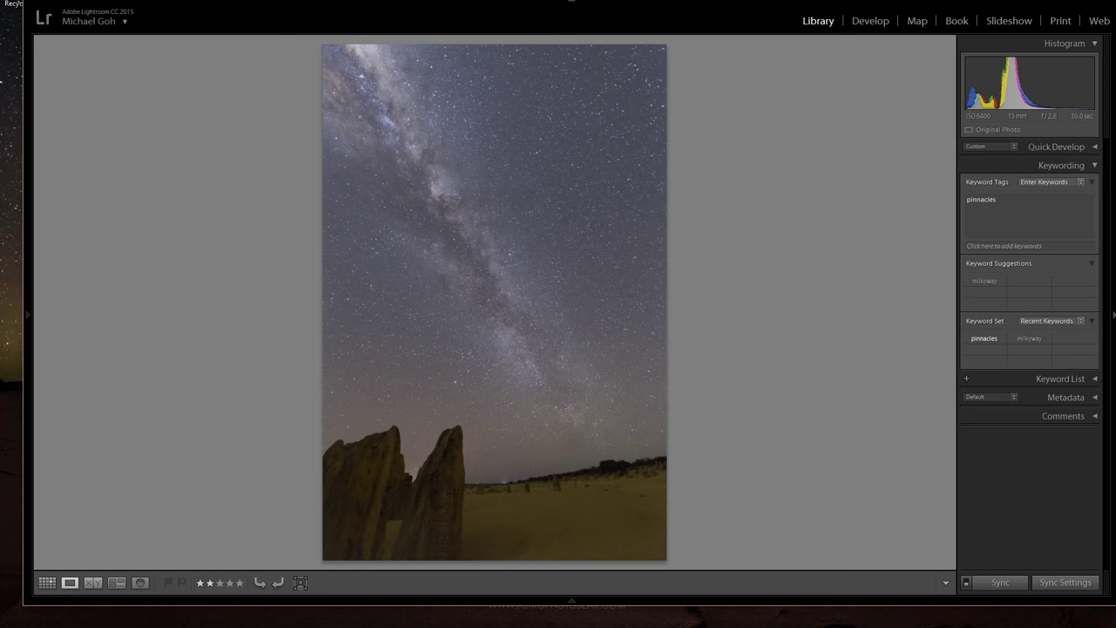
pyautogui.press('Right')
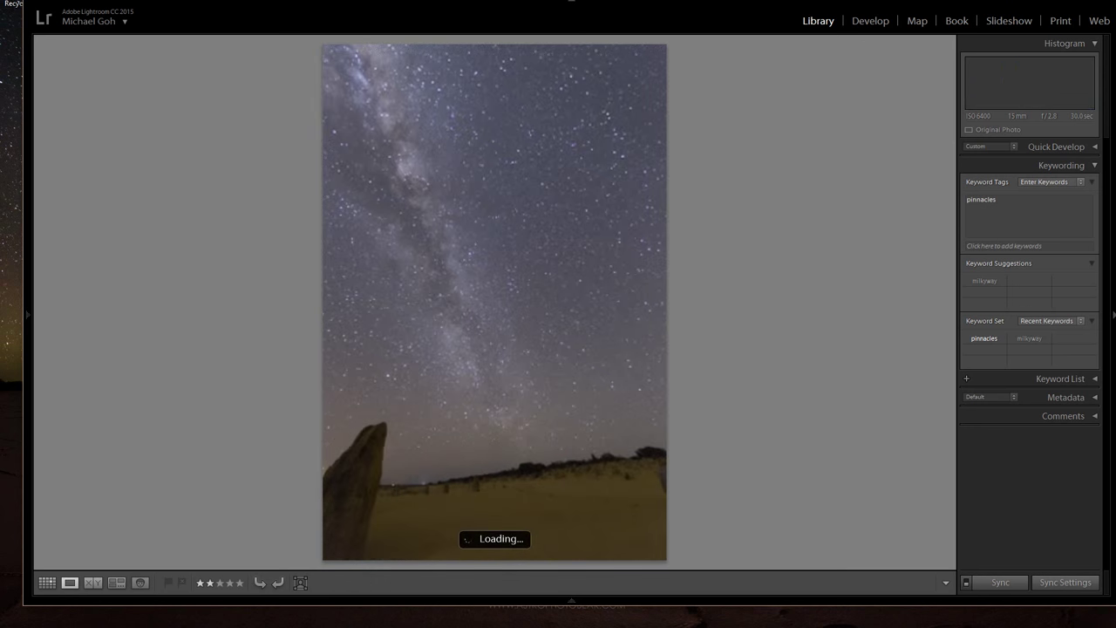
pyautogui.press('Right')
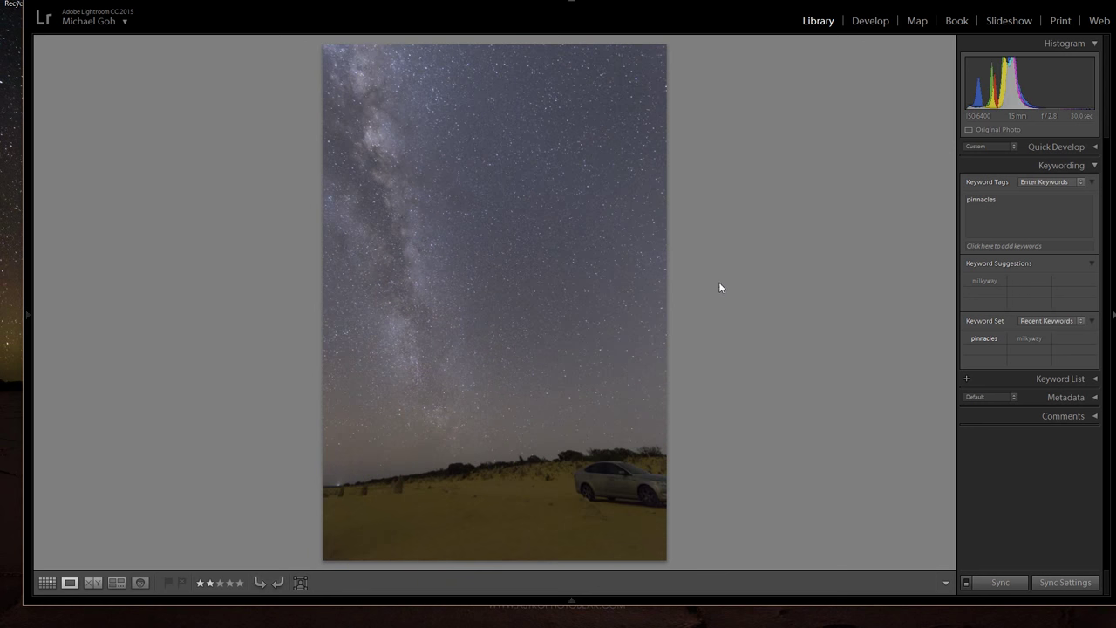
pyautogui.press('Right')
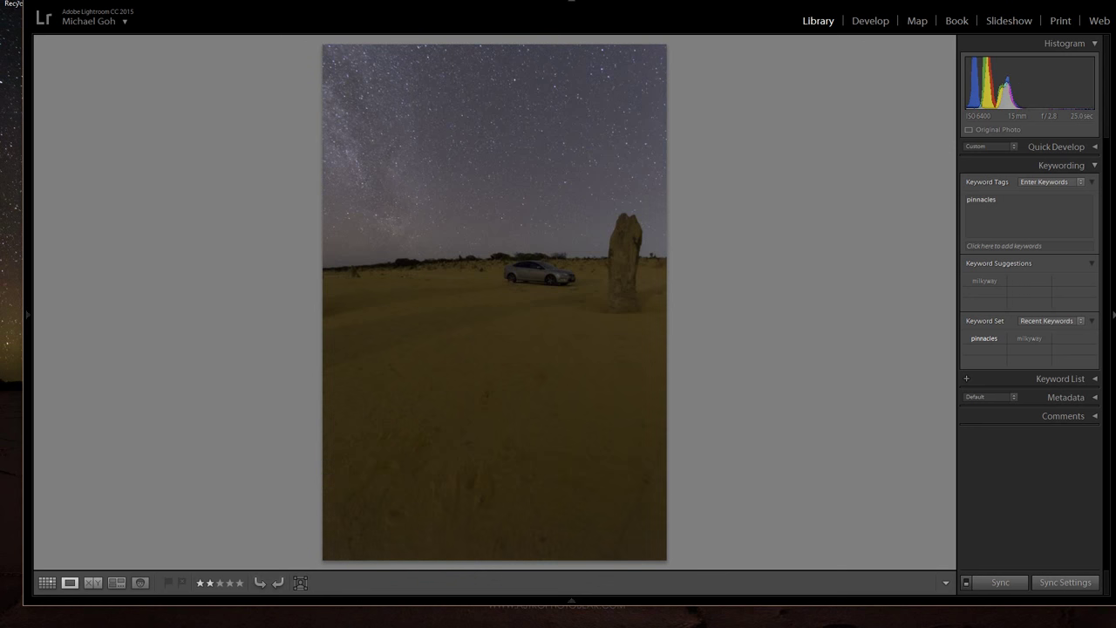
# Open frame 20, the Milky Way and moon shot, in Develop and reset its adjustments.
pyautogui.click(47, 583)
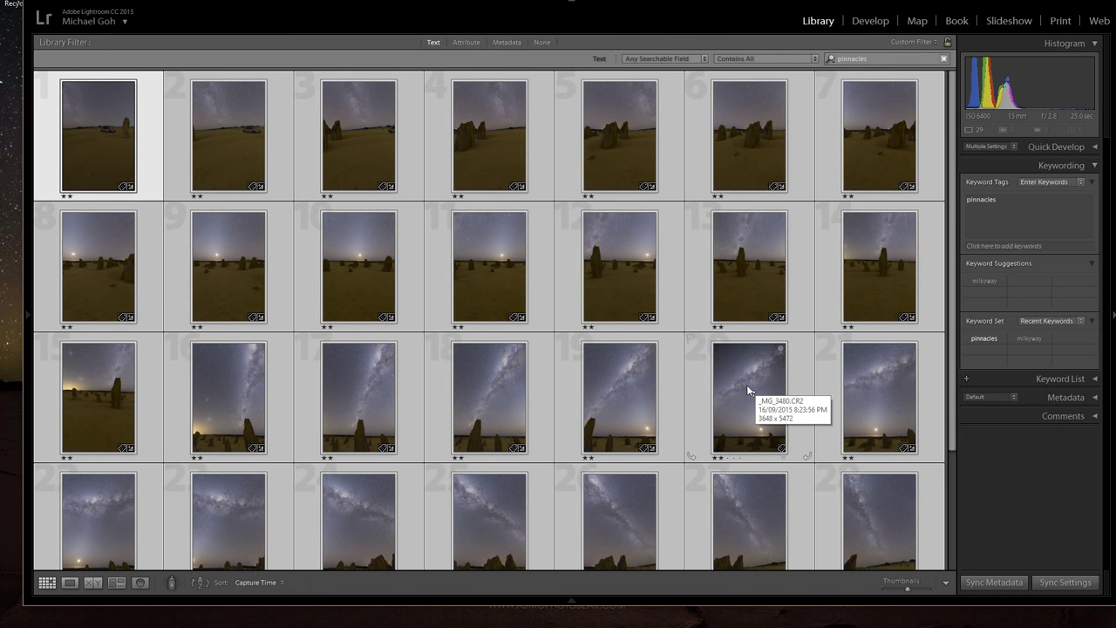
pyautogui.doubleClick(755, 394)
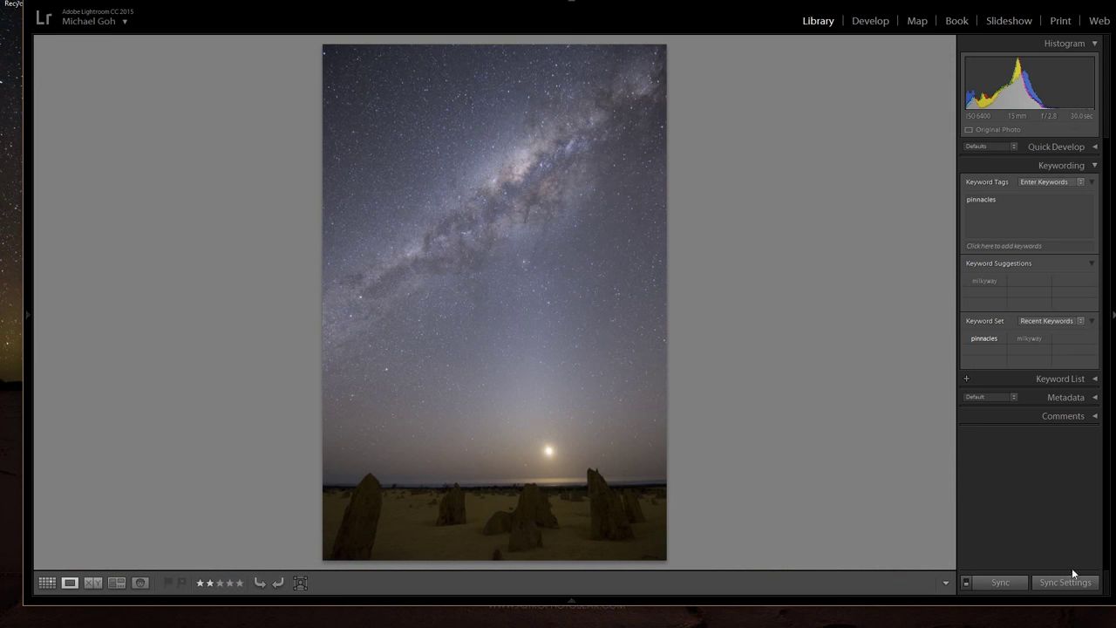
pyautogui.click(889, 24)
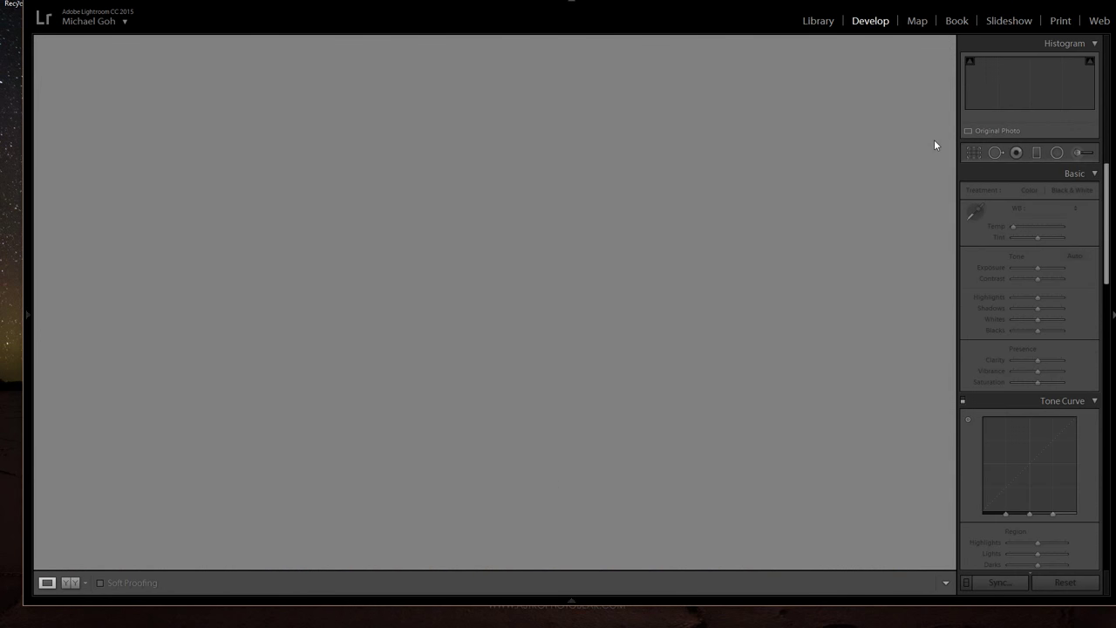
pyautogui.click(1053, 587)
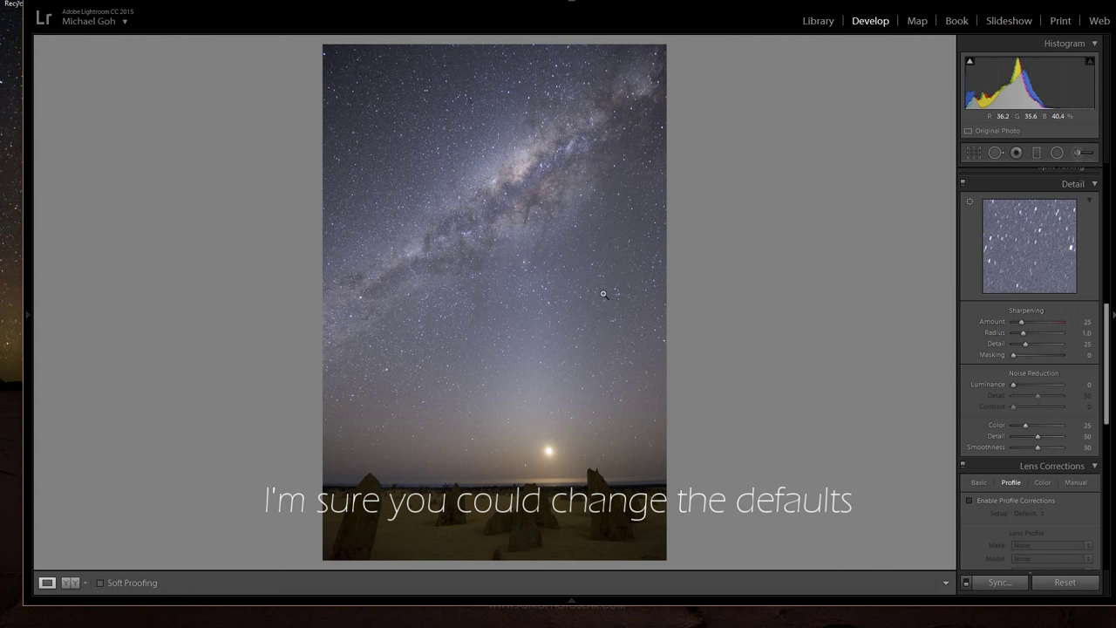
# Zoom to 1:1 on the starry sky and set sharpening Amount to 0 after trying 150.
pyautogui.click(532, 267)
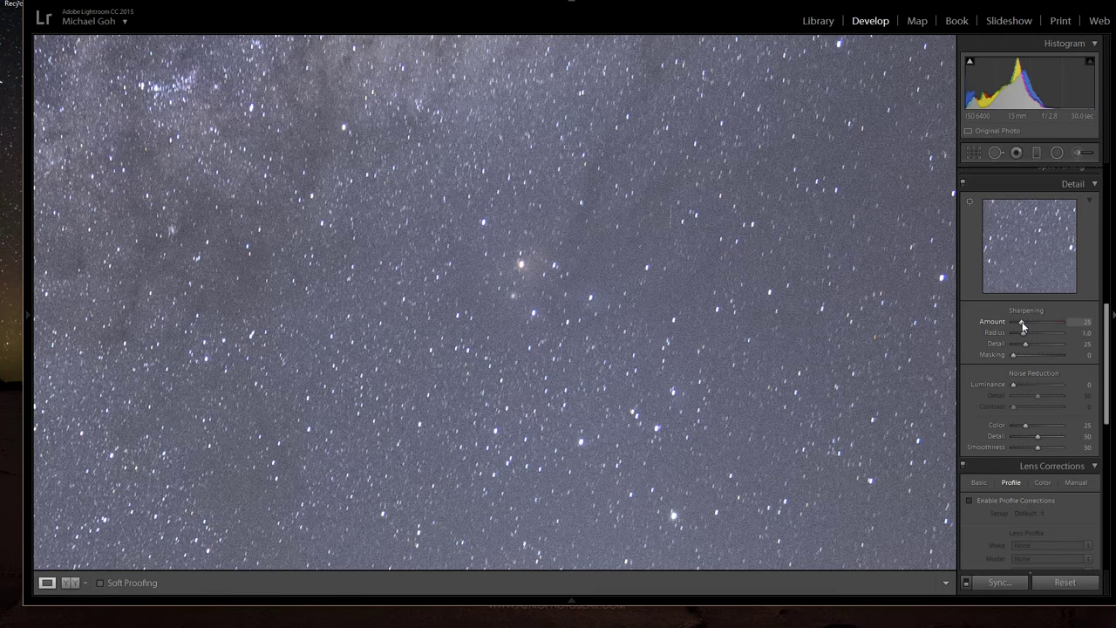
pyautogui.moveTo(1023, 323); pyautogui.dragTo(1090, 324)
pyautogui.moveTo(1063, 325); pyautogui.dragTo(998, 330)
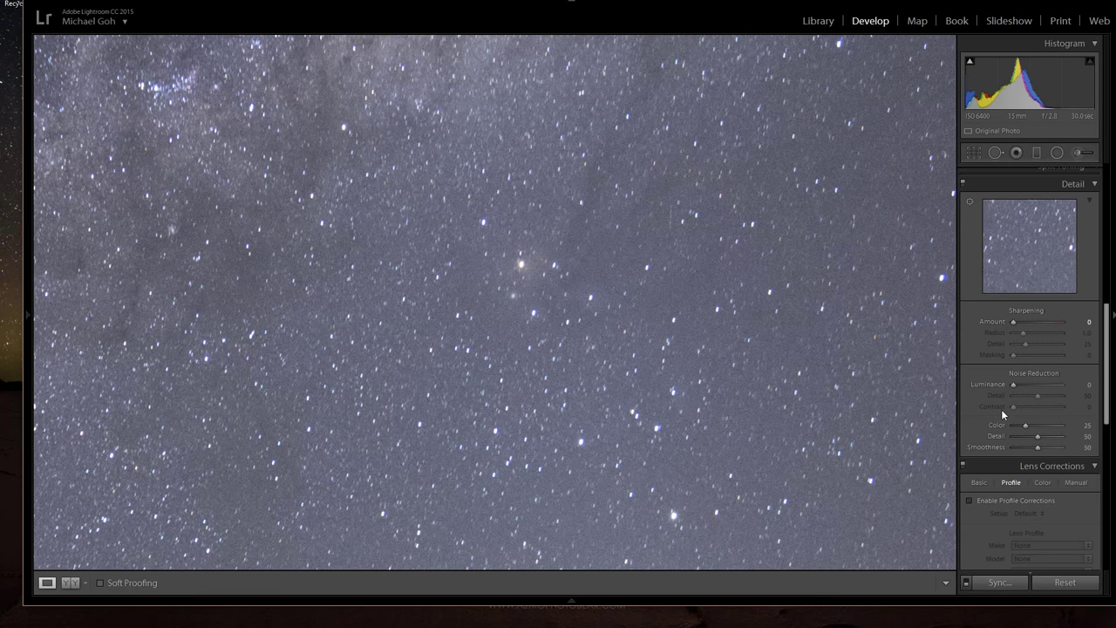
# Set Luminance noise reduction to 20 and return to the full-frame view.
pyautogui.click(1086, 385)
pyautogui.write('20')
pyautogui.press('Return')
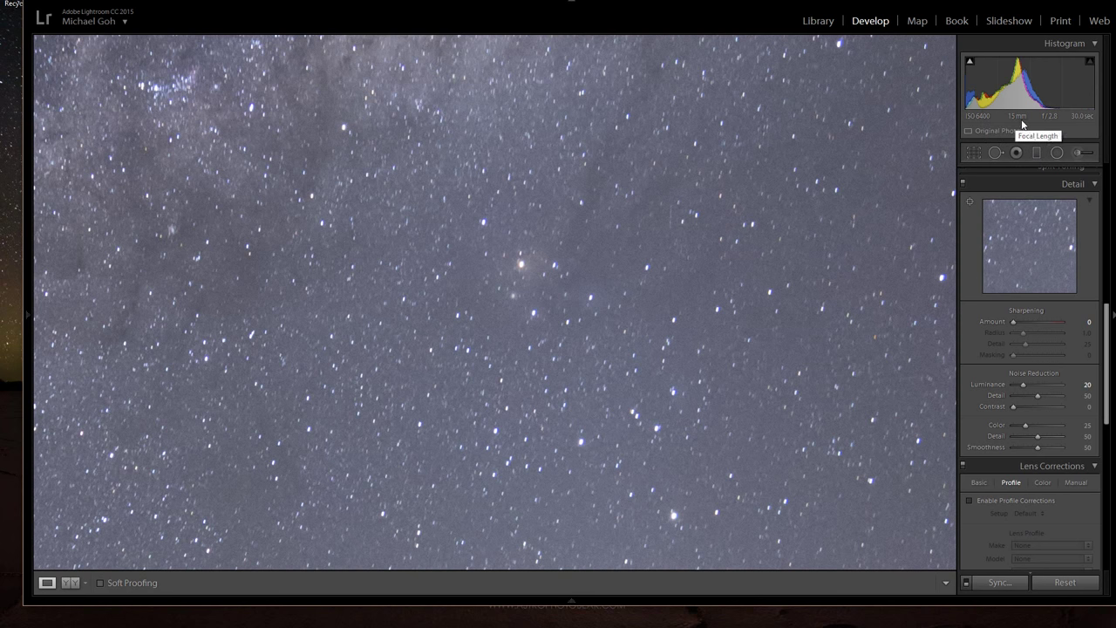
pyautogui.click(662, 396)
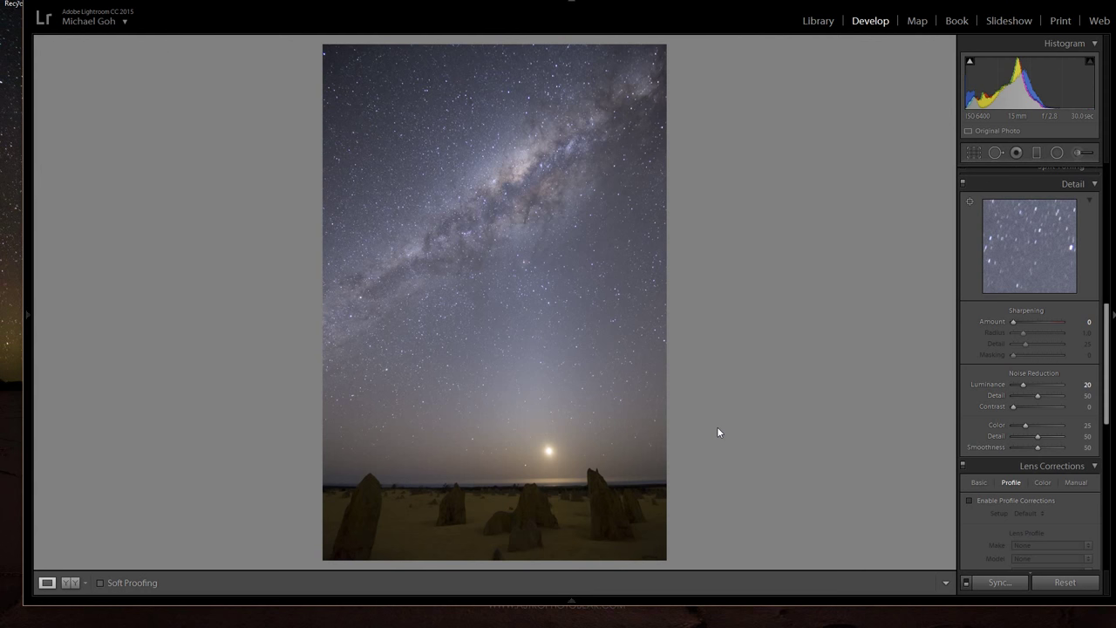
pyautogui.click(532, 312)
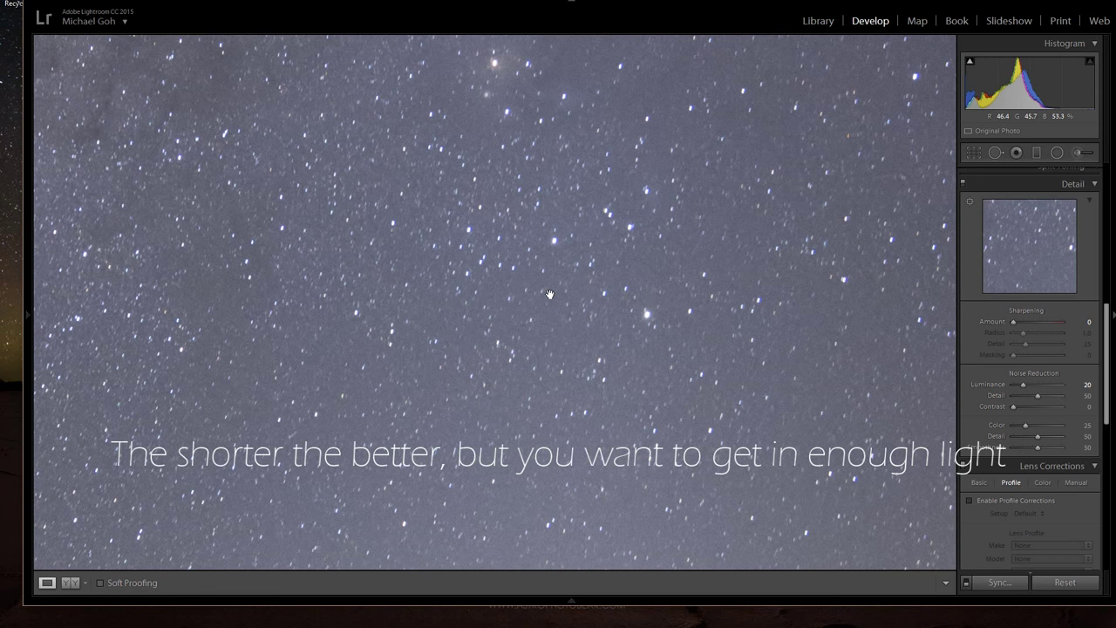
pyautogui.click(549, 294)
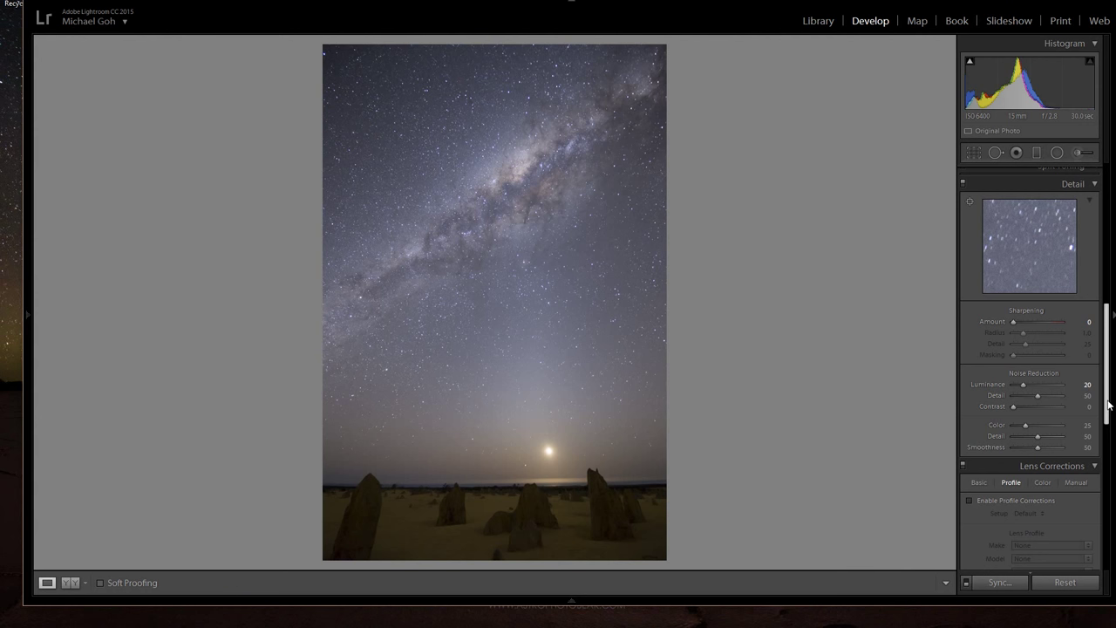
# Enable Tamron lens profile corrections, then return to the Library thumbnail grid.
pyautogui.moveTo(1108, 405); pyautogui.dragTo(1108, 467)
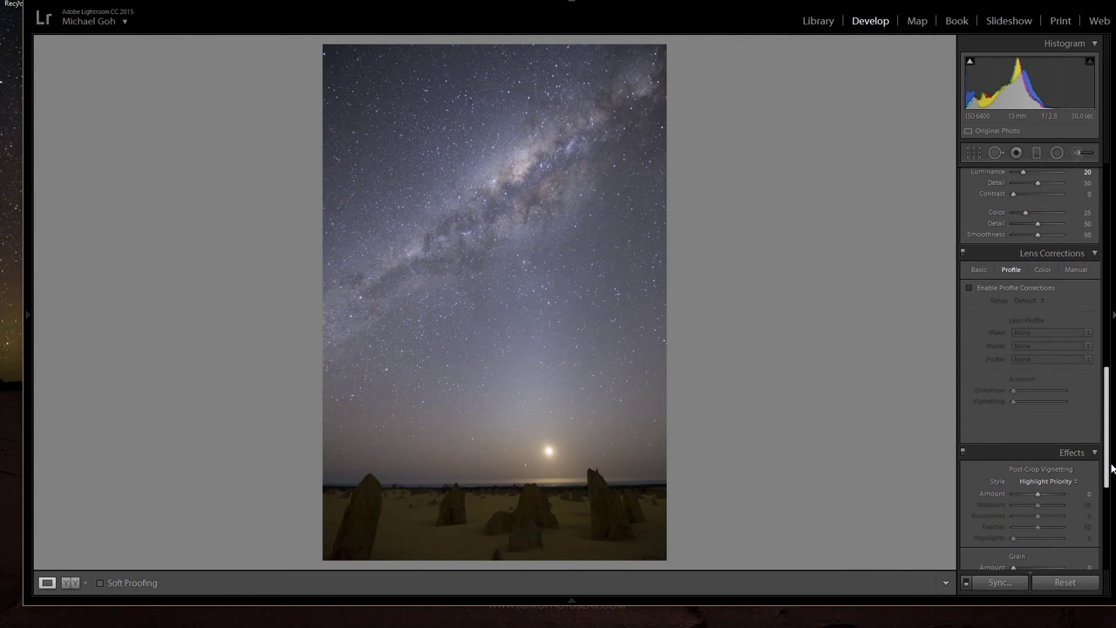
pyautogui.click(968, 288)
pyautogui.click(1049, 333)
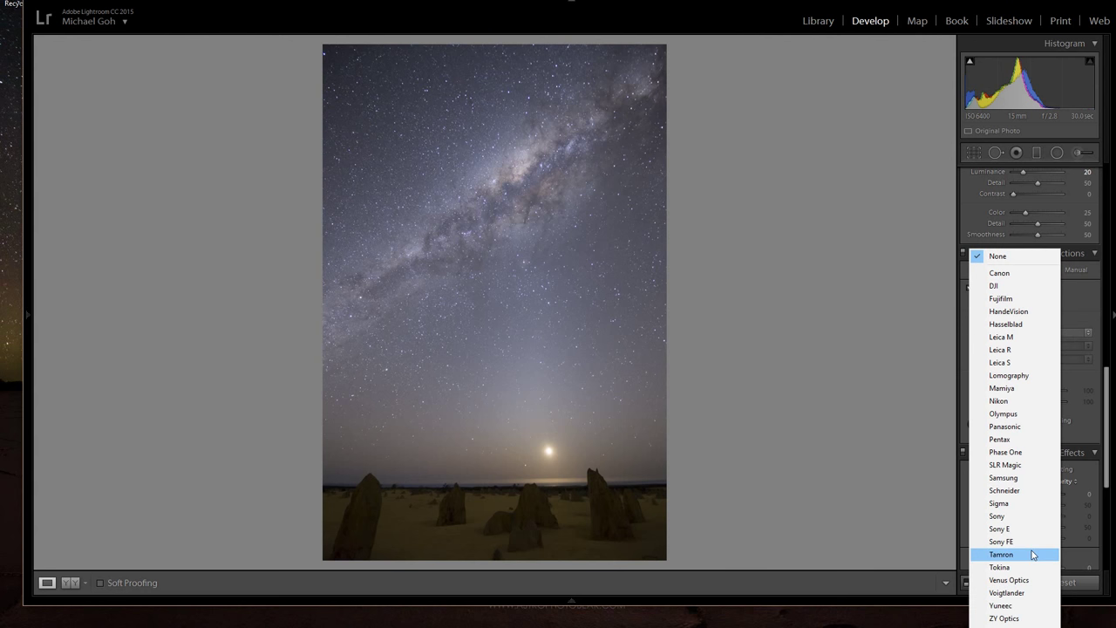
pyautogui.click(1000, 554)
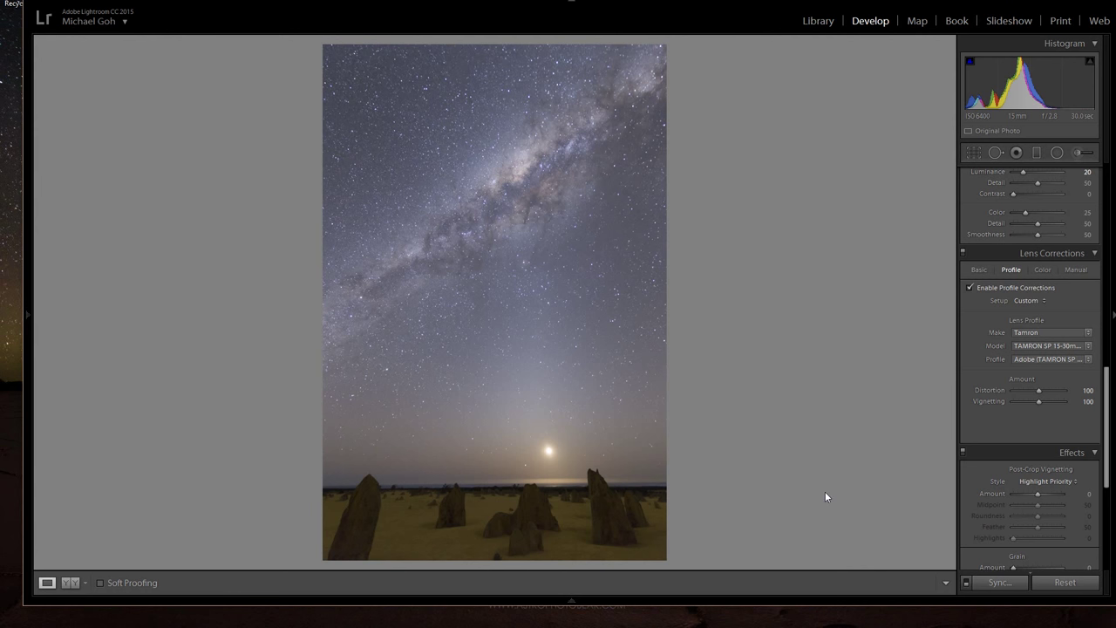
pyautogui.click(817, 21)
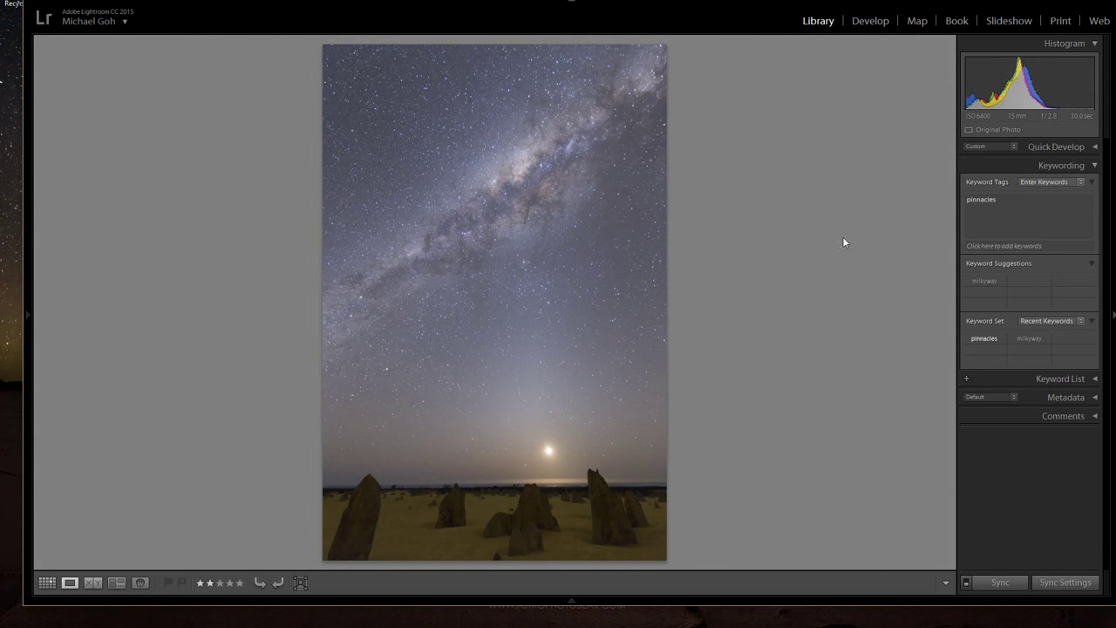
pyautogui.click(46, 584)
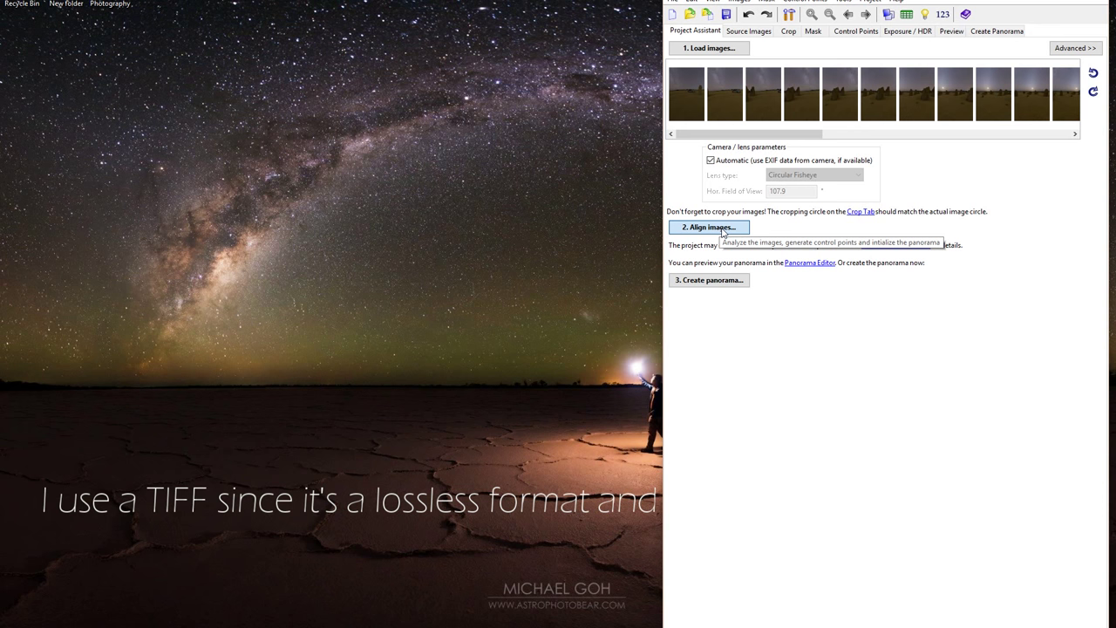
# Align the 29 night frames so the stitched panorama opens in the Panorama Editor.
pyautogui.click(722, 230)
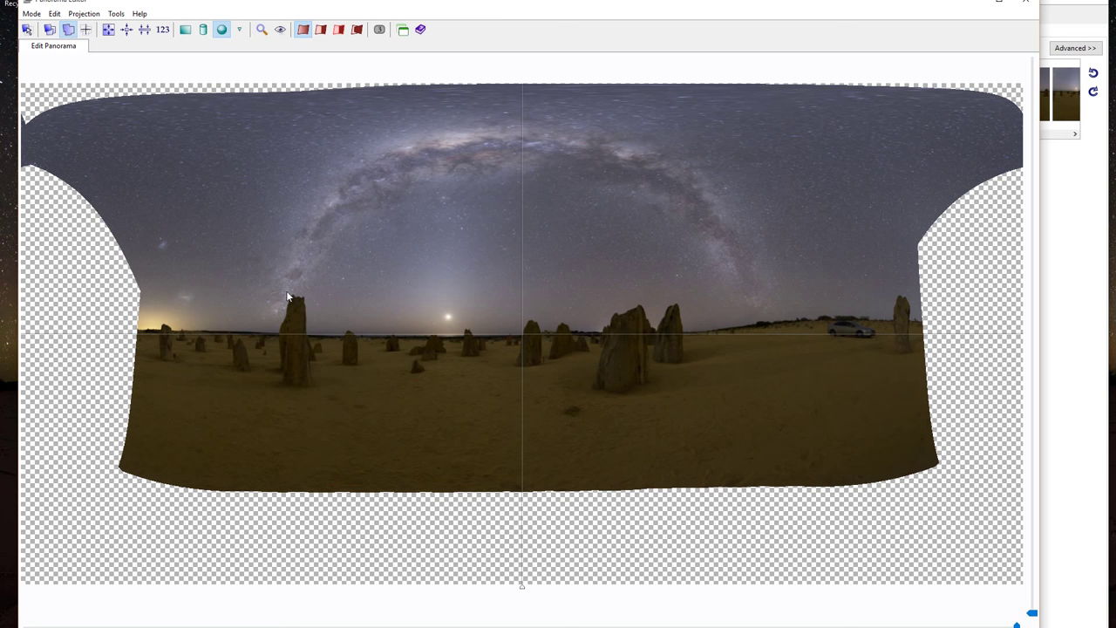
# Switch to the fisheye/stereographic projection and keep the view upright and level.
pyautogui.click(239, 30)
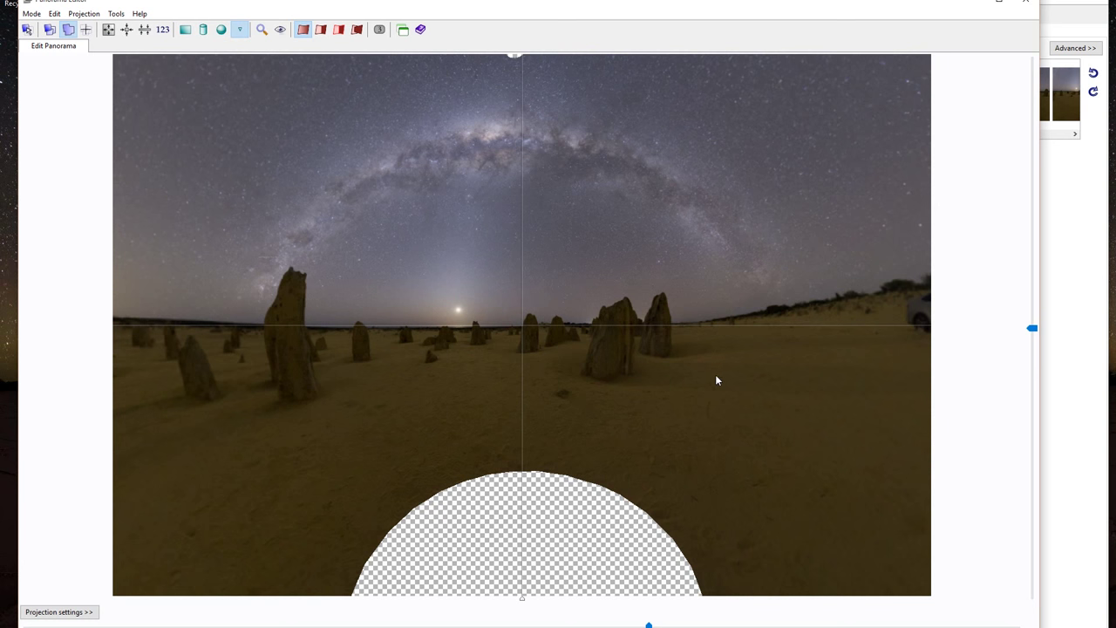
pyautogui.moveTo(780, 386); pyautogui.dragTo(652, 224)
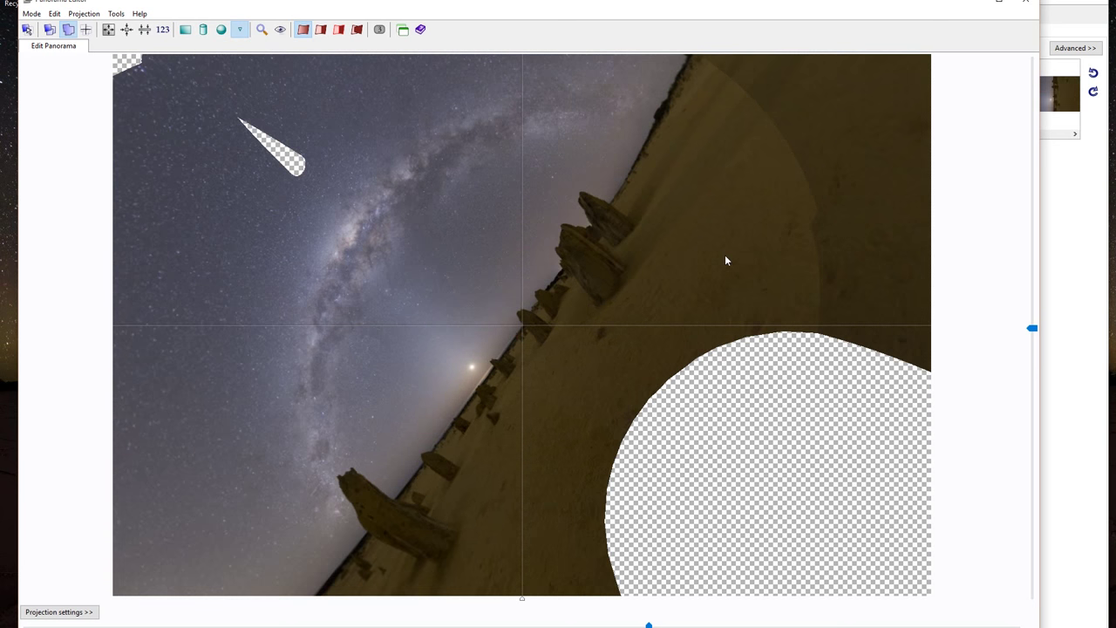
pyautogui.hotkey('ctrl', 'z')
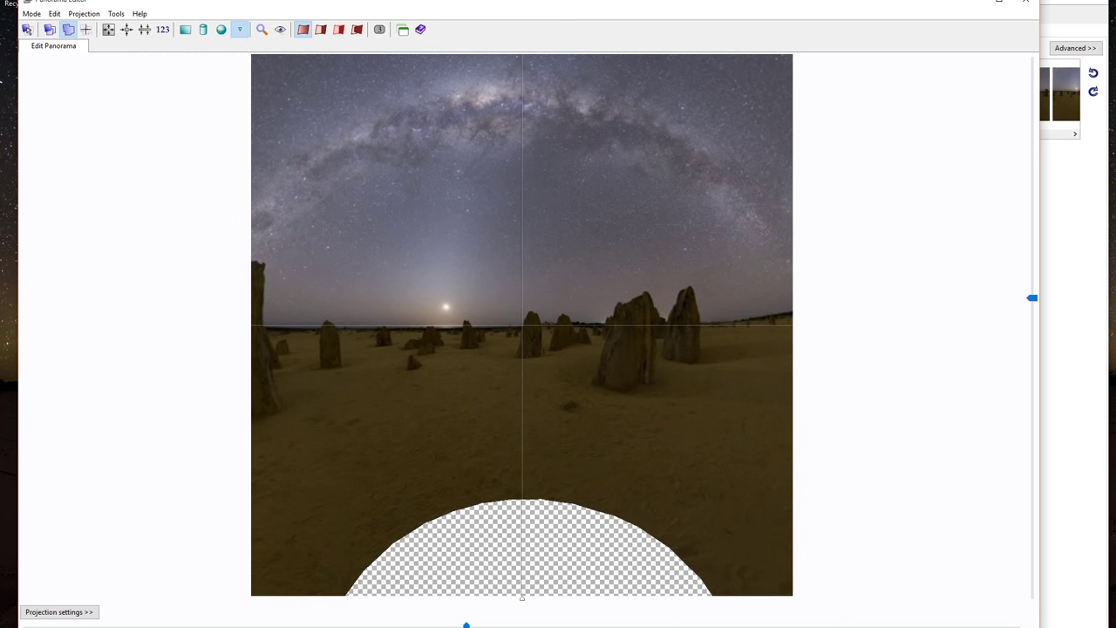
pyautogui.moveTo(467, 624); pyautogui.dragTo(575, 624)
pyautogui.moveTo(517, 407); pyautogui.dragTo(580, 492)
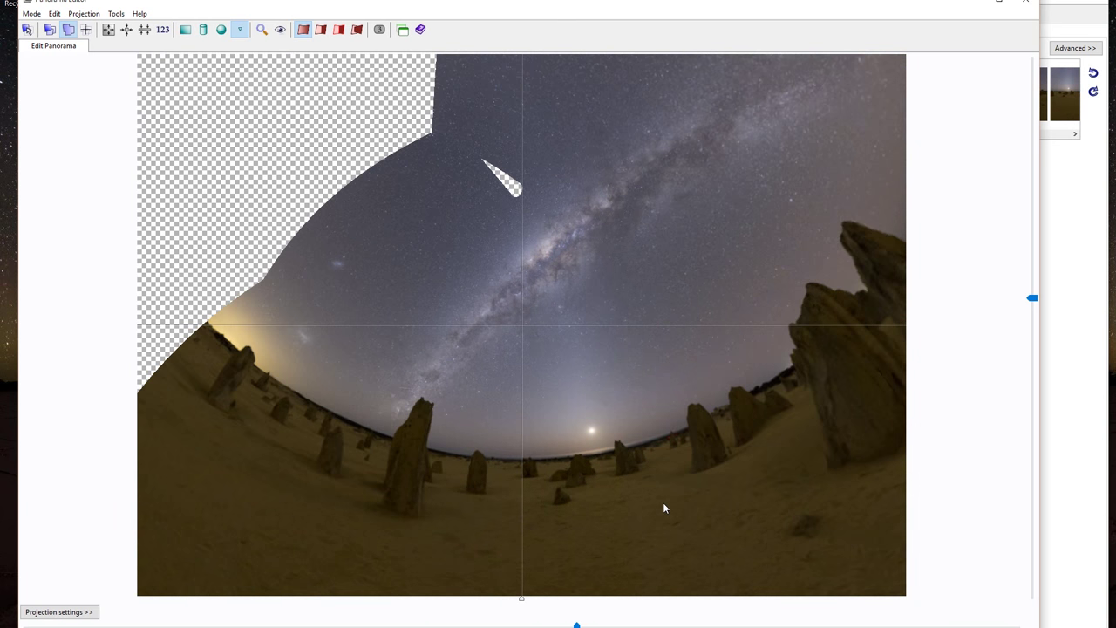
pyautogui.moveTo(657, 511); pyautogui.dragTo(515, 520)
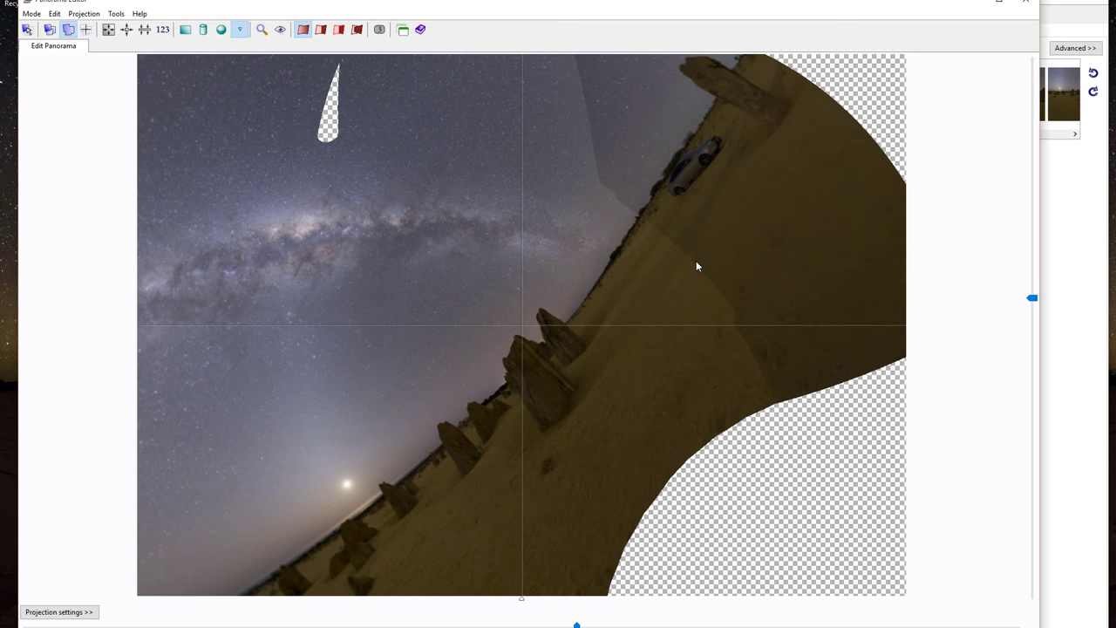
pyautogui.hotkey('ctrl', 'z')
pyautogui.hotkey('ctrl', 'z')
pyautogui.hotkey('ctrl', 'z')
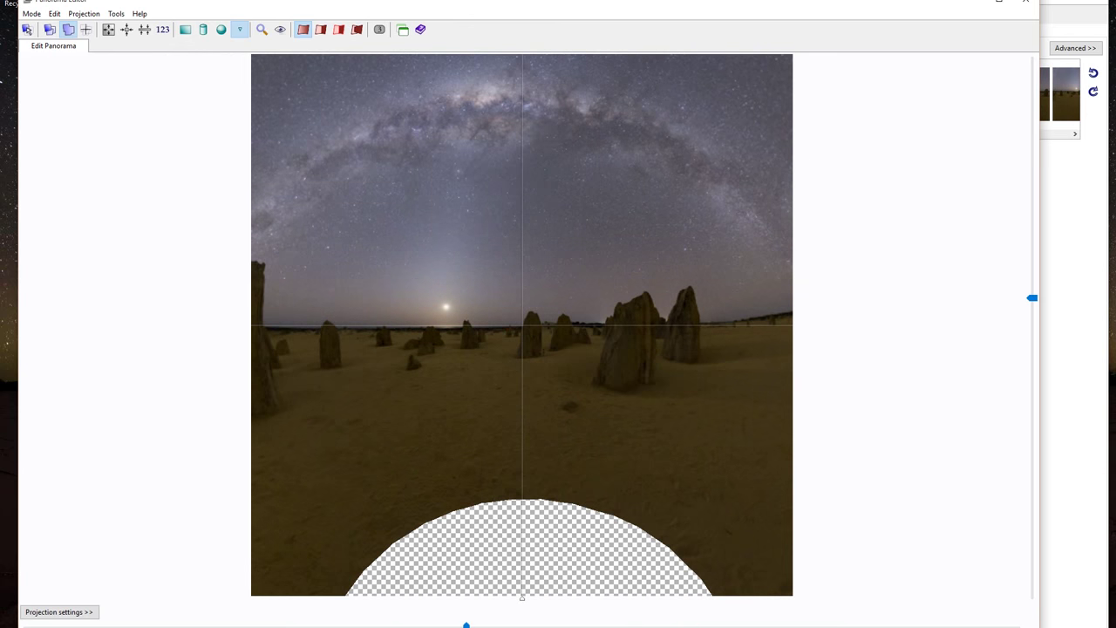
# Widen the horizontal and vertical fields of view and display the numbered outlines of frames 0–28.
pyautogui.moveTo(465, 624); pyautogui.dragTo(604, 624)
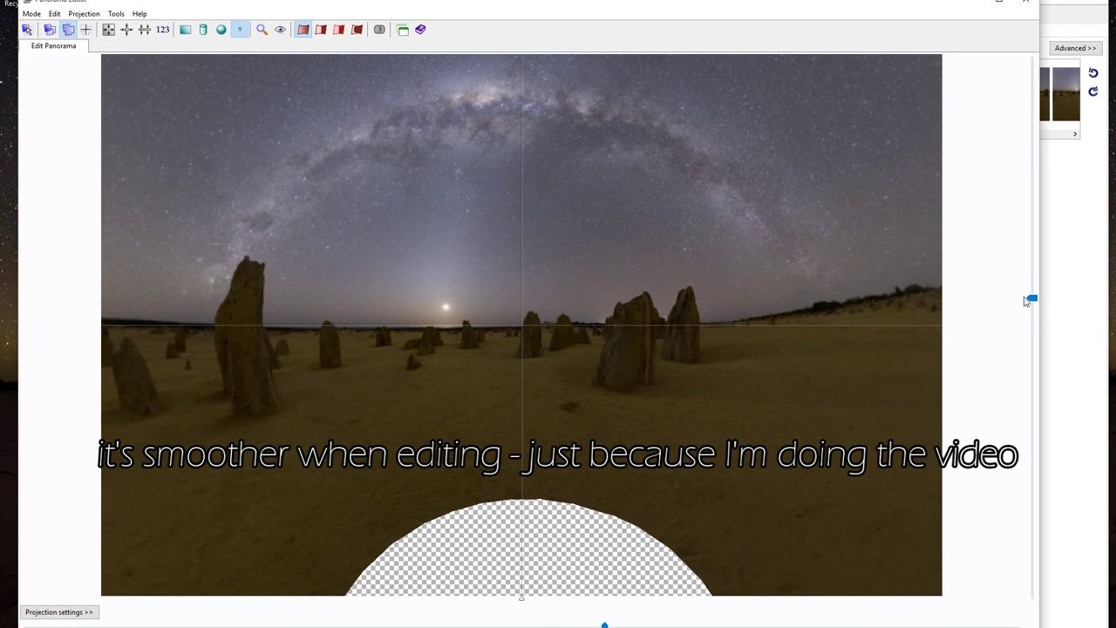
pyautogui.moveTo(1032, 300); pyautogui.dragTo(1031, 336)
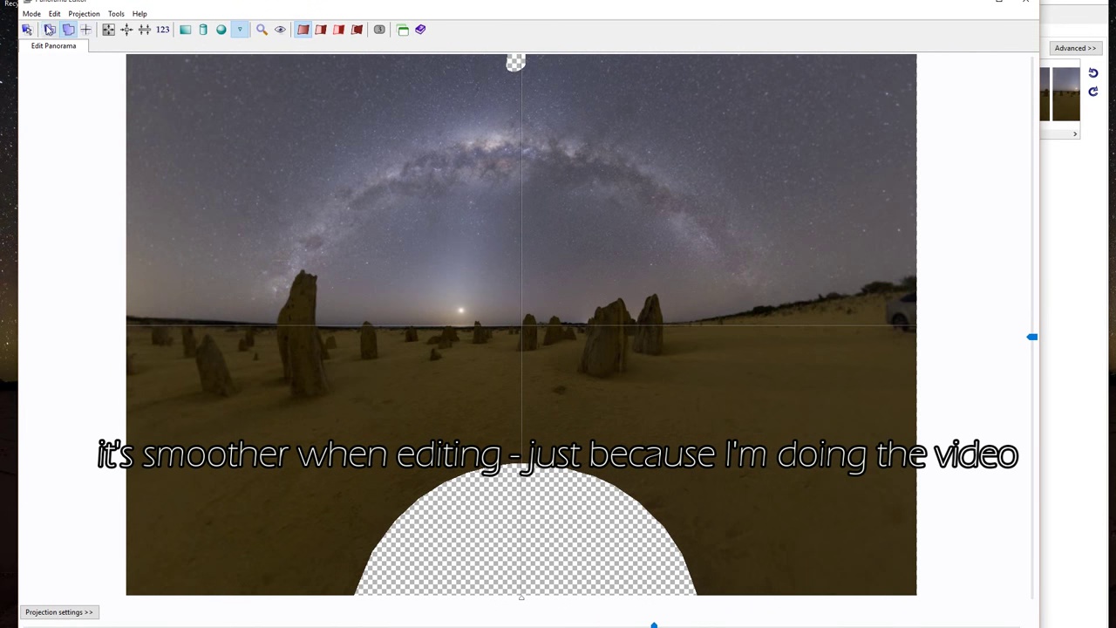
pyautogui.click(50, 31)
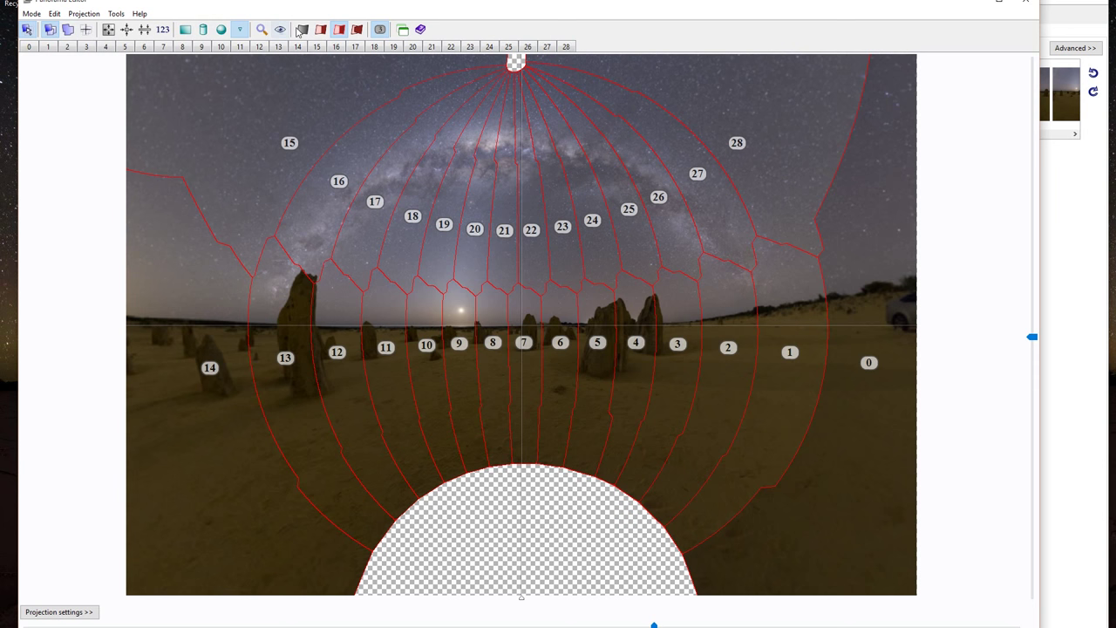
# Inspect image 26 in Overlay Mode, then return to the clean panorama and move the editor left.
pyautogui.click(356, 30)
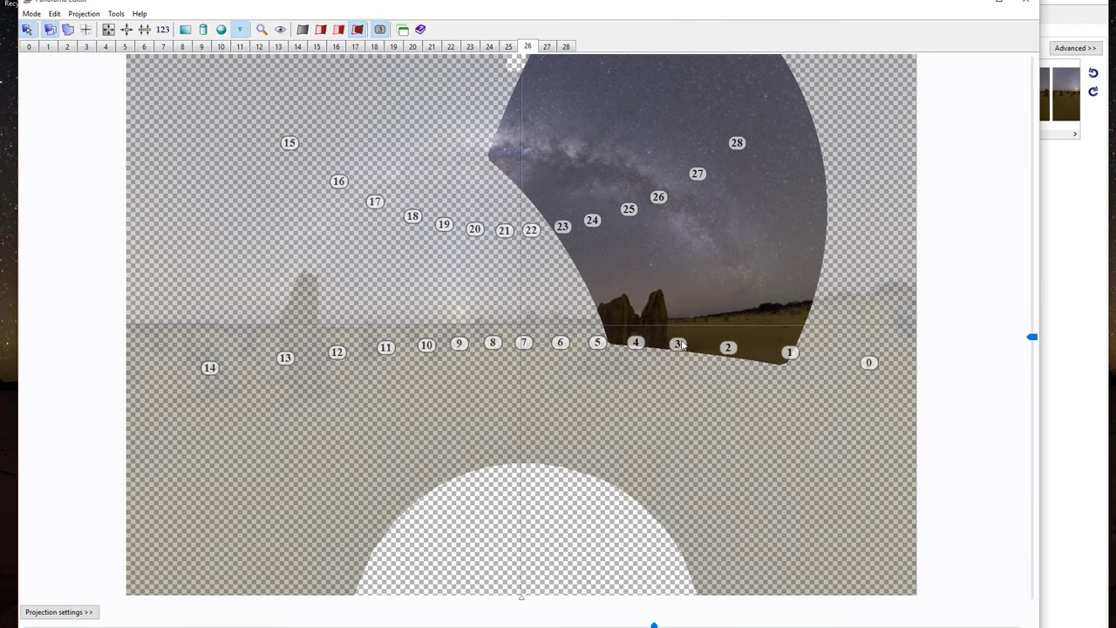
pyautogui.moveTo(683, 345); pyautogui.dragTo(650, 419)
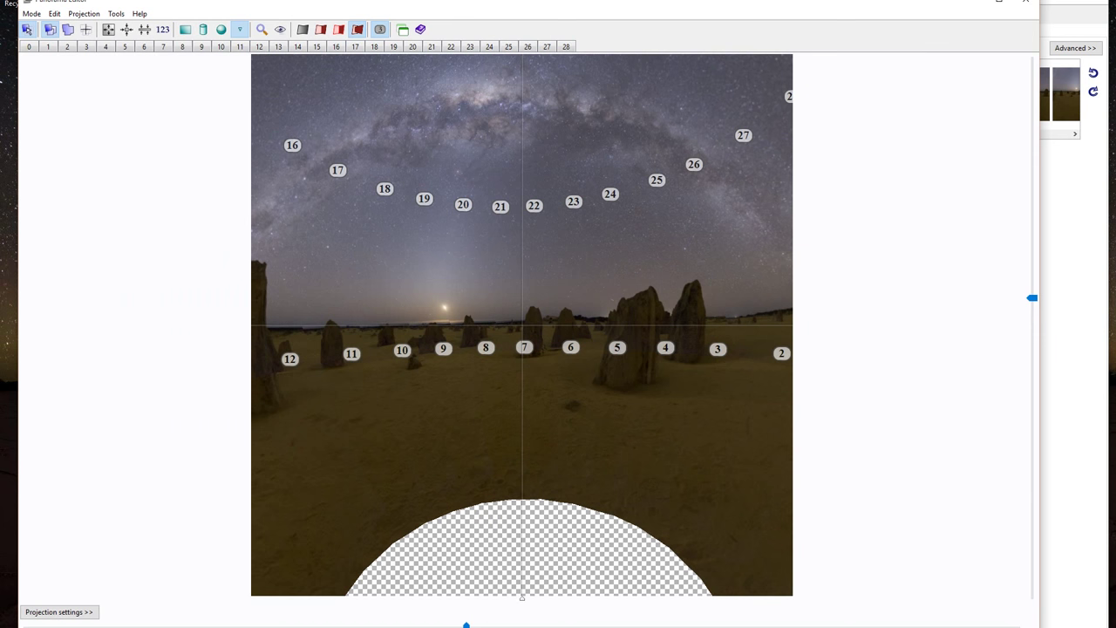
pyautogui.click(50, 29)
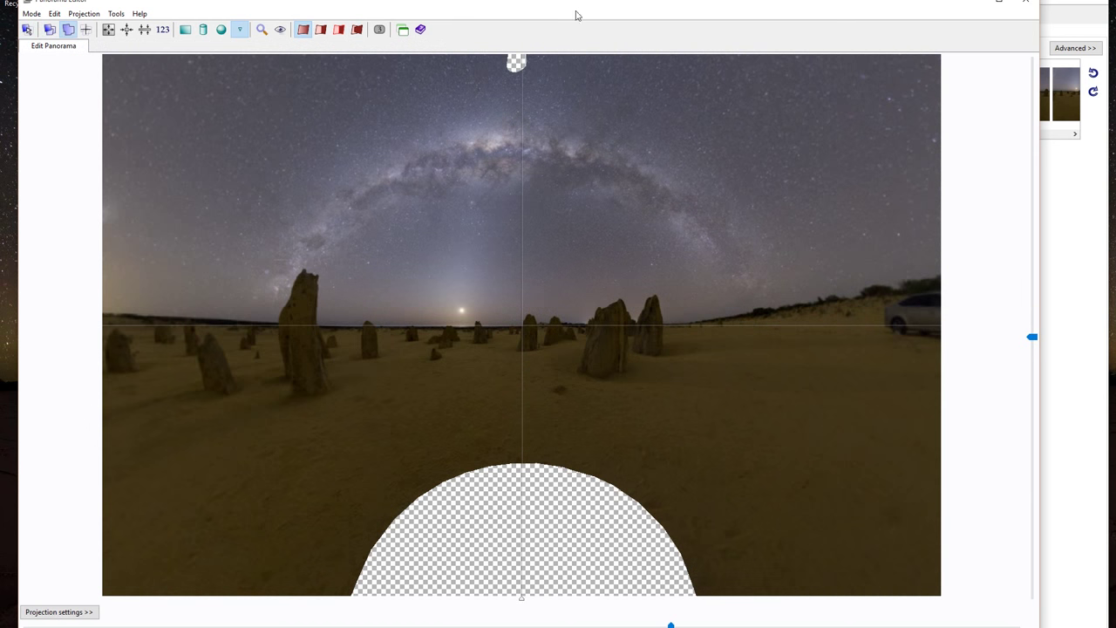
pyautogui.moveTo(540, 14); pyautogui.dragTo(509, 12)
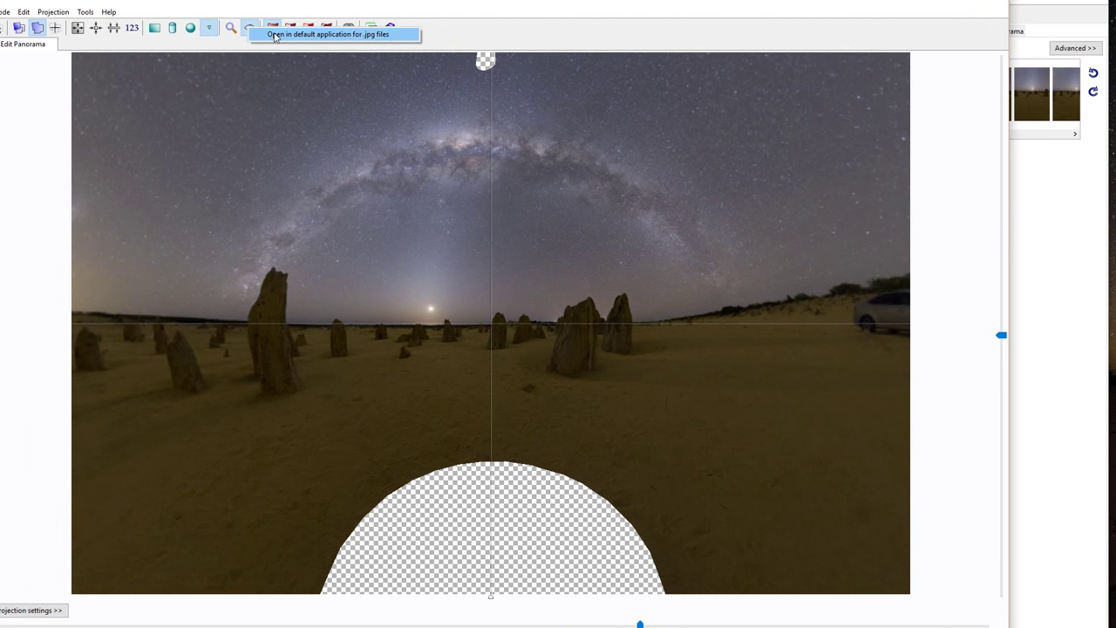
# View the preview in Windows Photo Viewer zoomed on the horizon, then shrink the editor window.
pyautogui.click(275, 35)
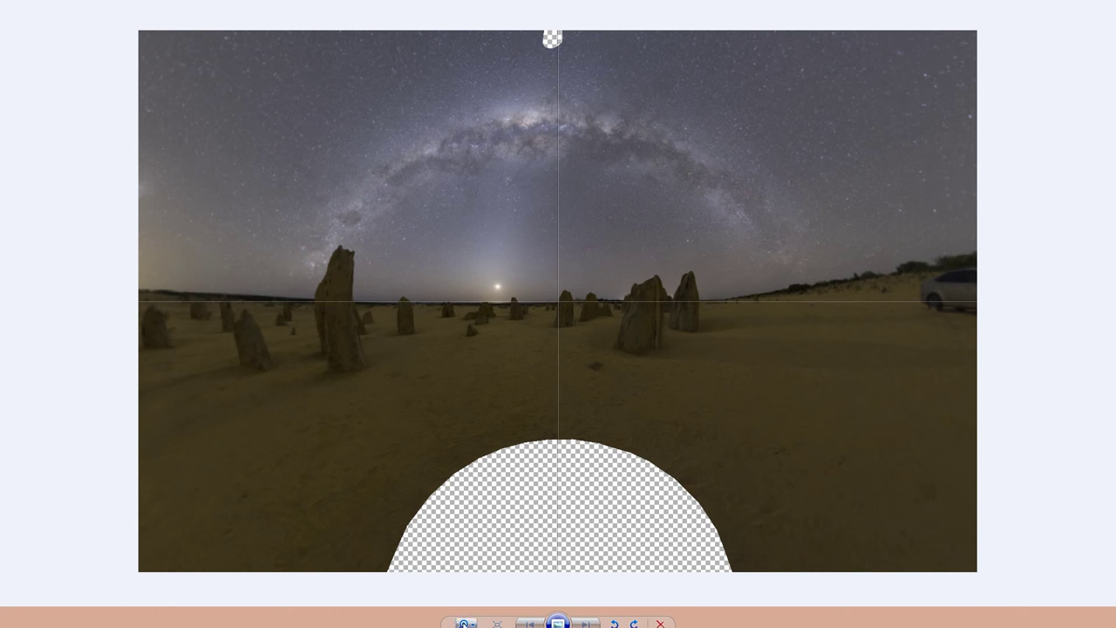
pyautogui.click(463, 623)
pyautogui.moveTo(463, 614); pyautogui.dragTo(464, 608)
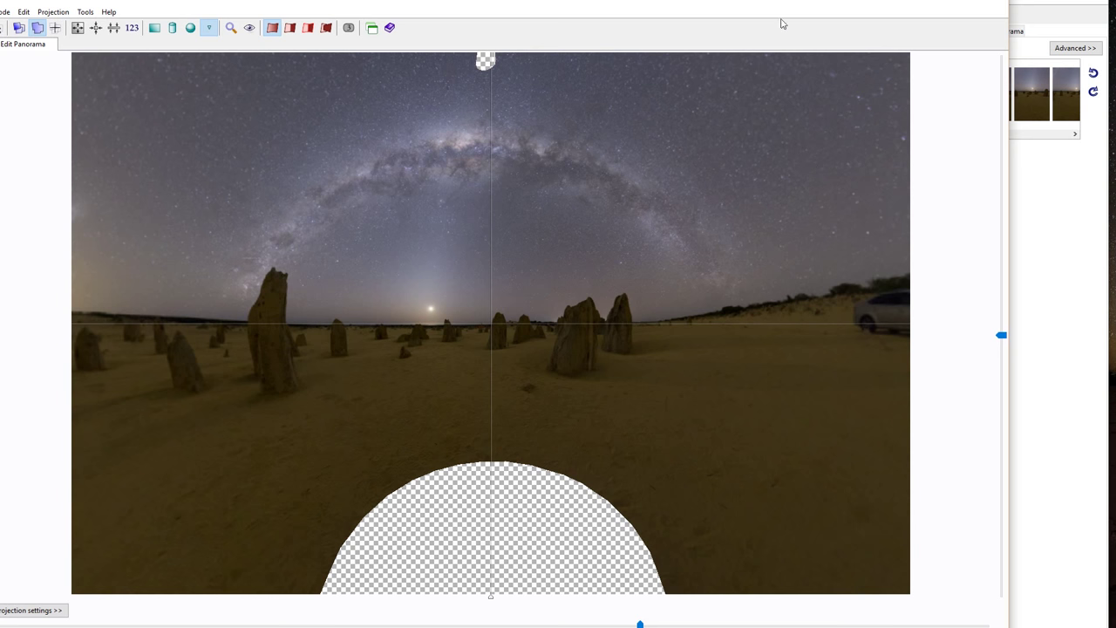
pyautogui.moveTo(1009, 104); pyautogui.dragTo(662, 104)
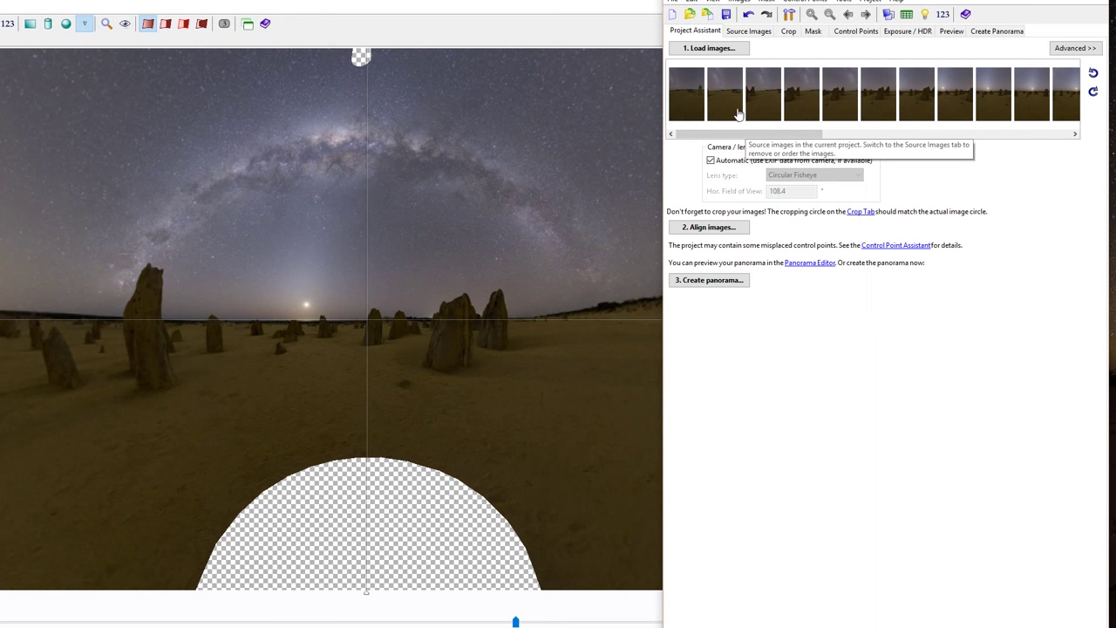
# In the Mask tab, browse images 11, 12, 13, 9, 8 and 7 and set mask zoom to 33 %.
pyautogui.click(850, 111)
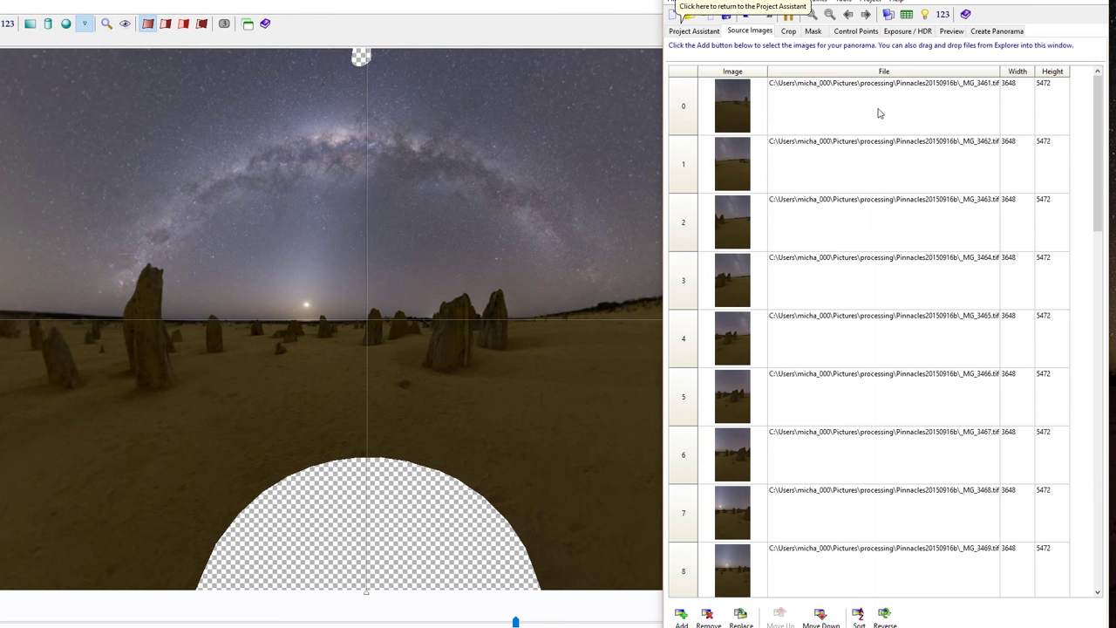
pyautogui.click(810, 33)
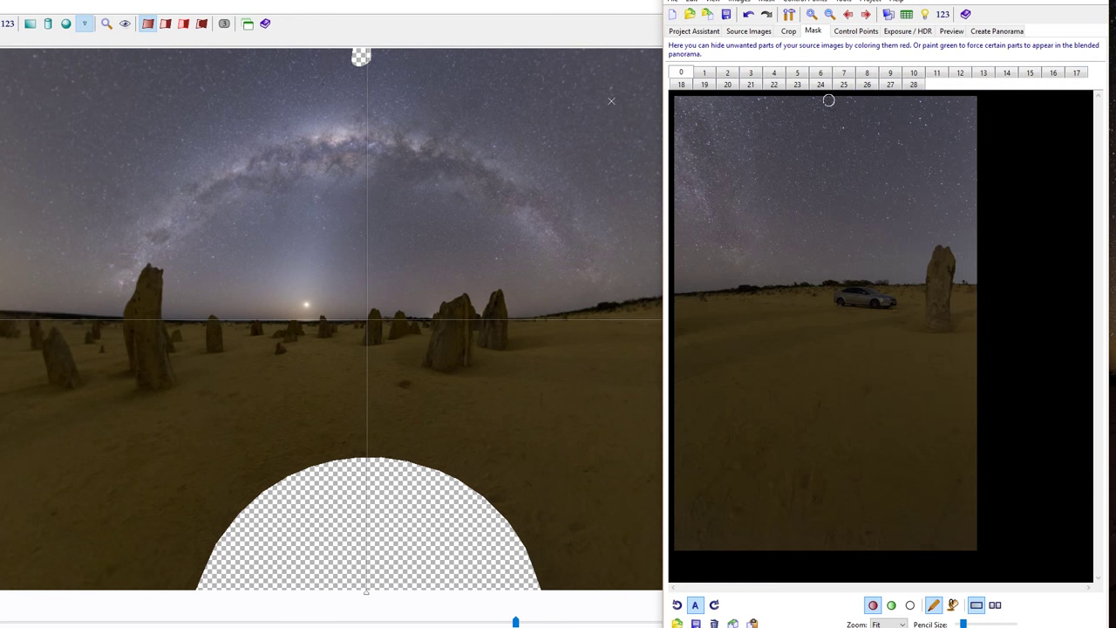
pyautogui.click(939, 76)
pyautogui.click(959, 76)
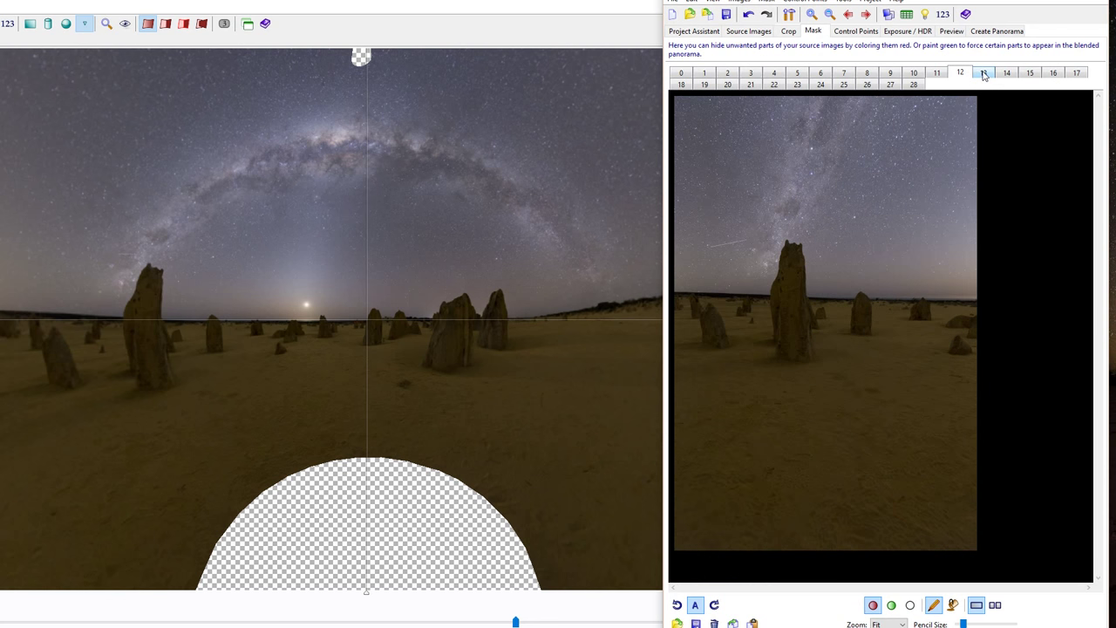
pyautogui.click(984, 74)
pyautogui.click(896, 73)
pyautogui.click(867, 74)
pyautogui.click(843, 74)
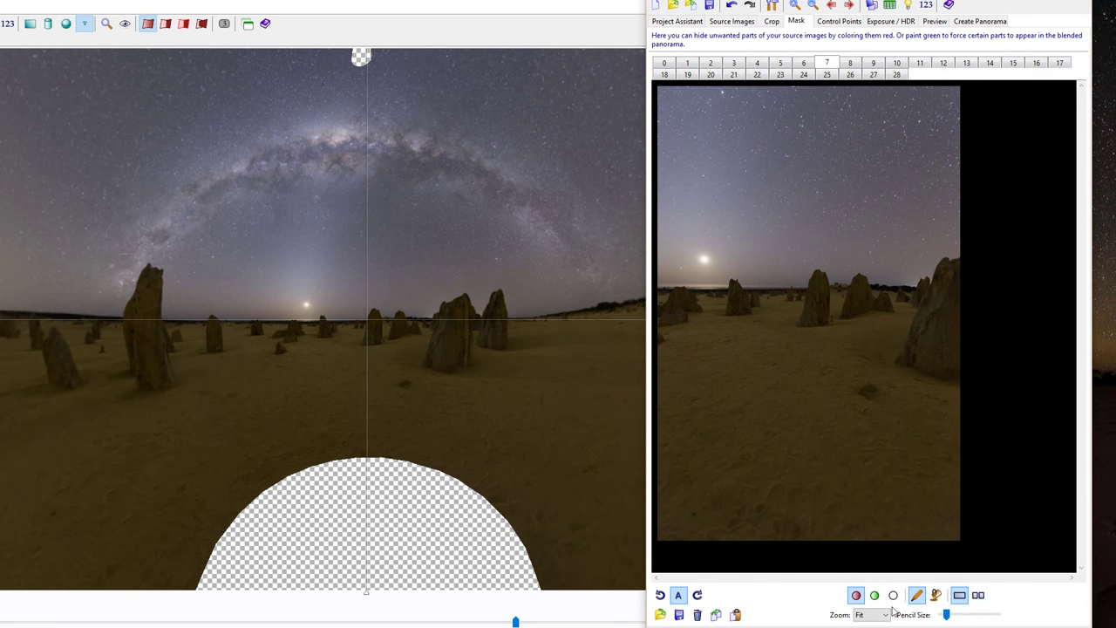
pyautogui.click(886, 614)
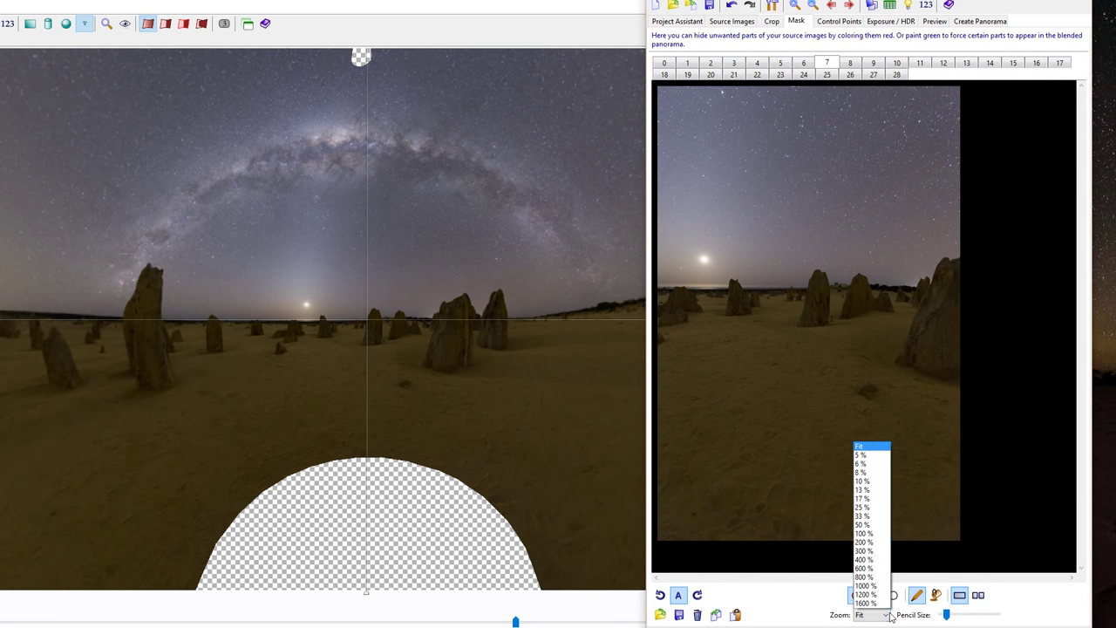
pyautogui.click(868, 508)
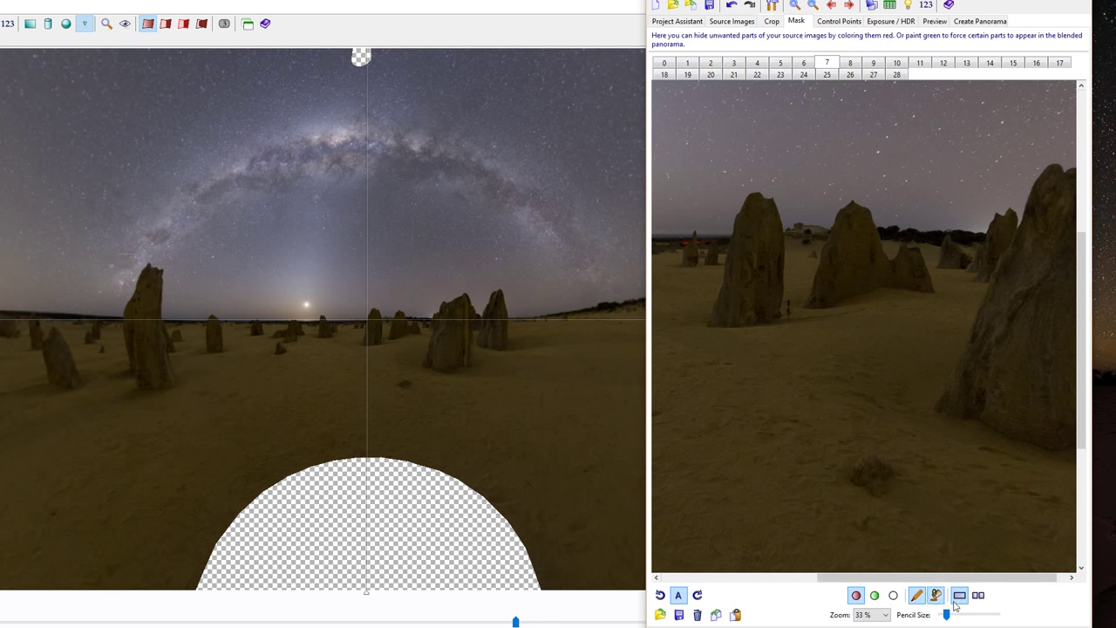
pyautogui.moveTo(938, 577); pyautogui.dragTo(860, 577)
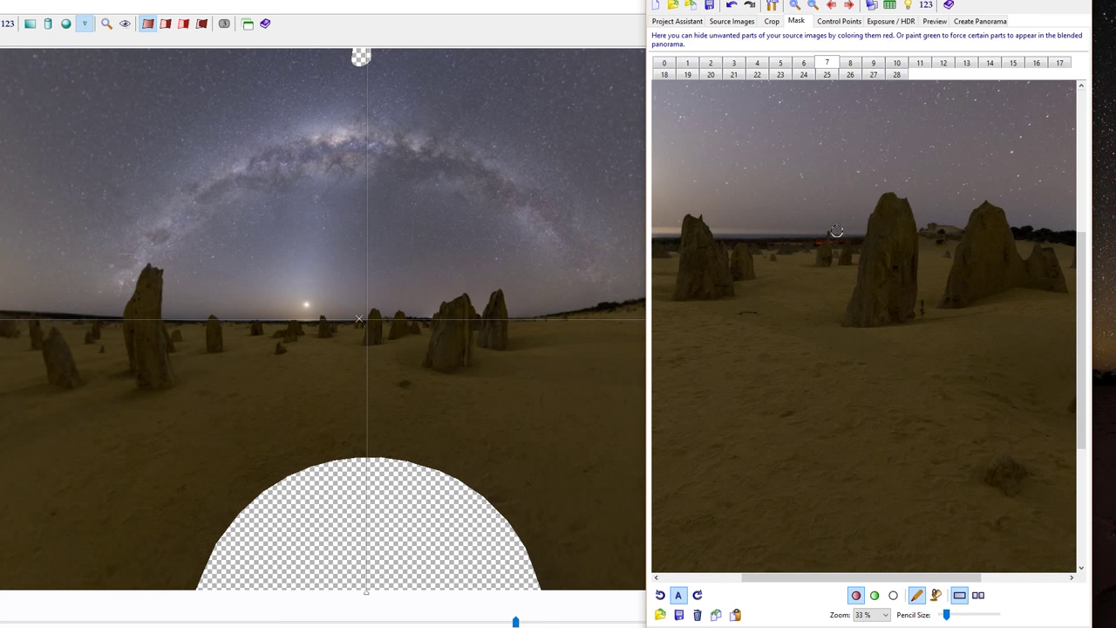
# Compare images 8 and 6, then choose green keep-paint and return to image 8.
pyautogui.click(848, 67)
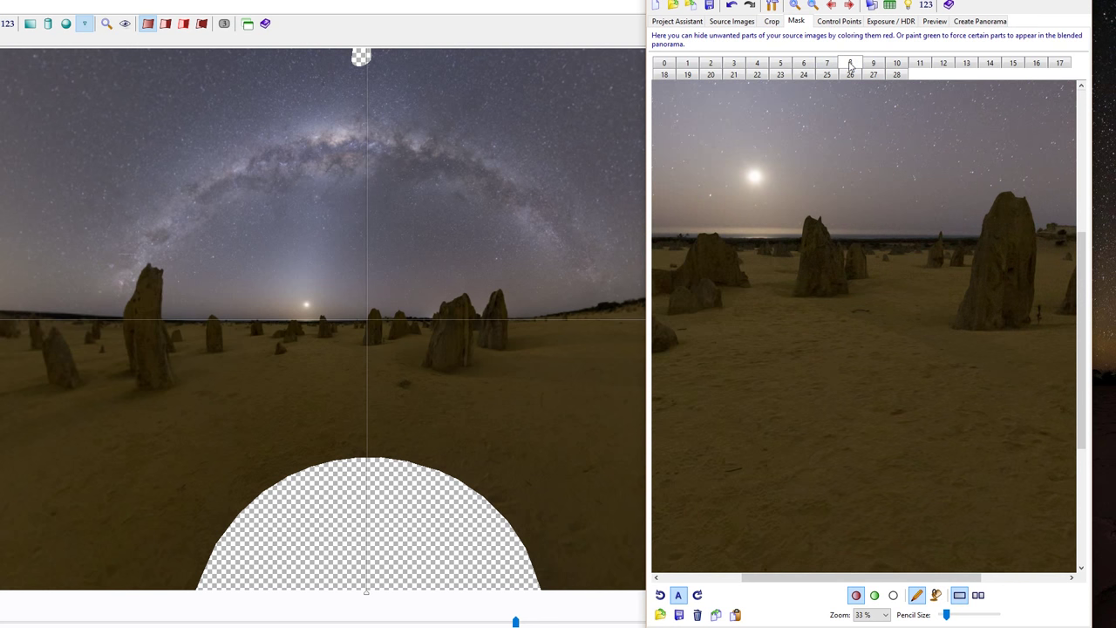
pyautogui.click(804, 64)
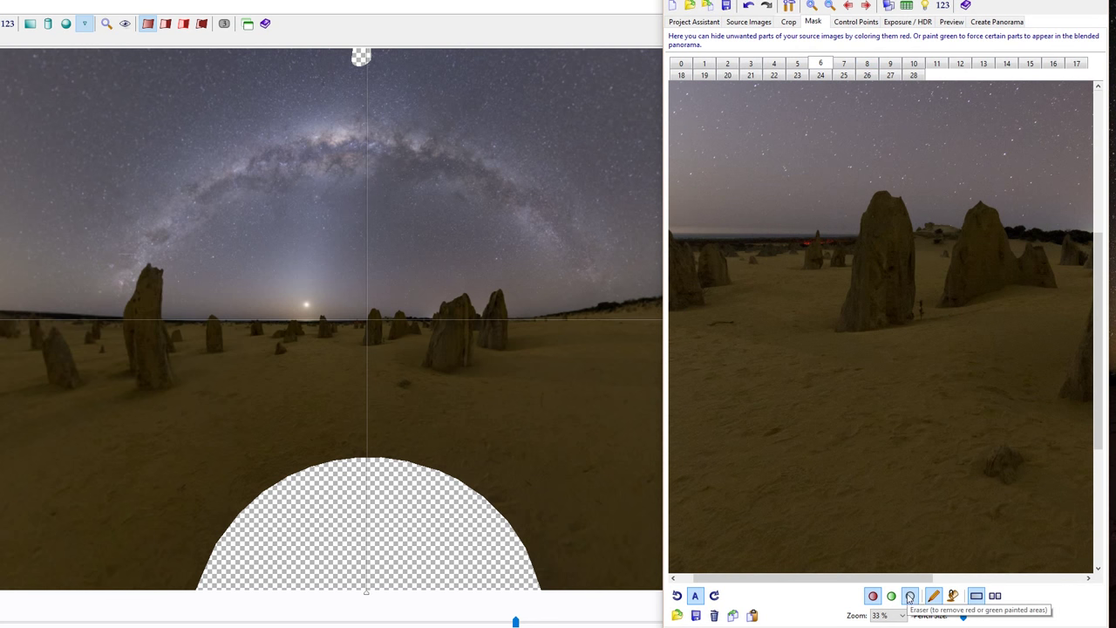
pyautogui.click(890, 595)
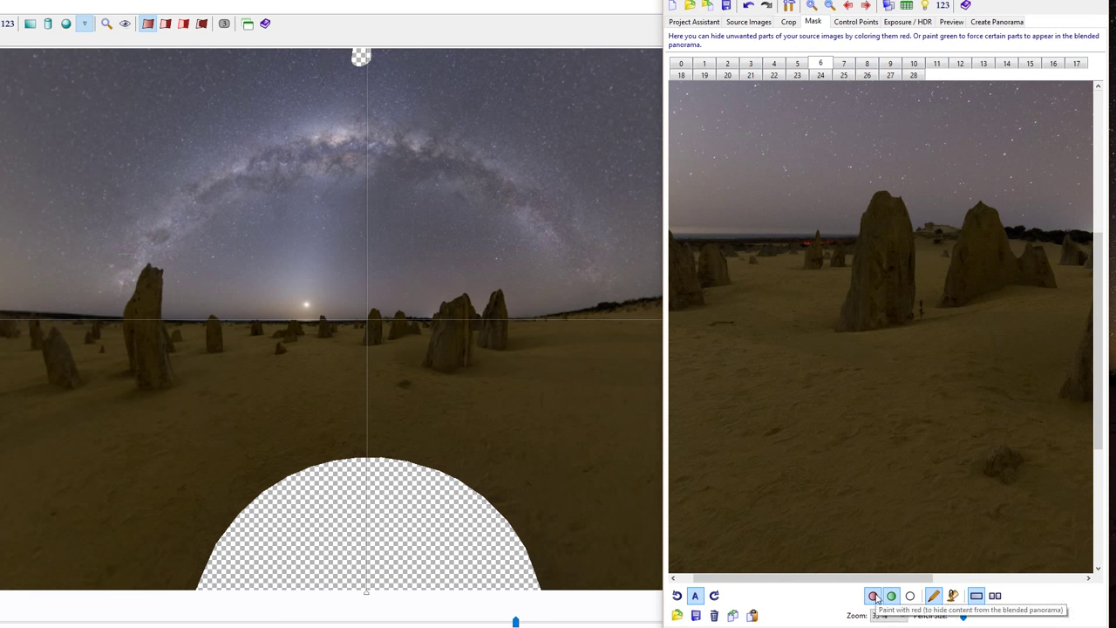
pyautogui.click(867, 64)
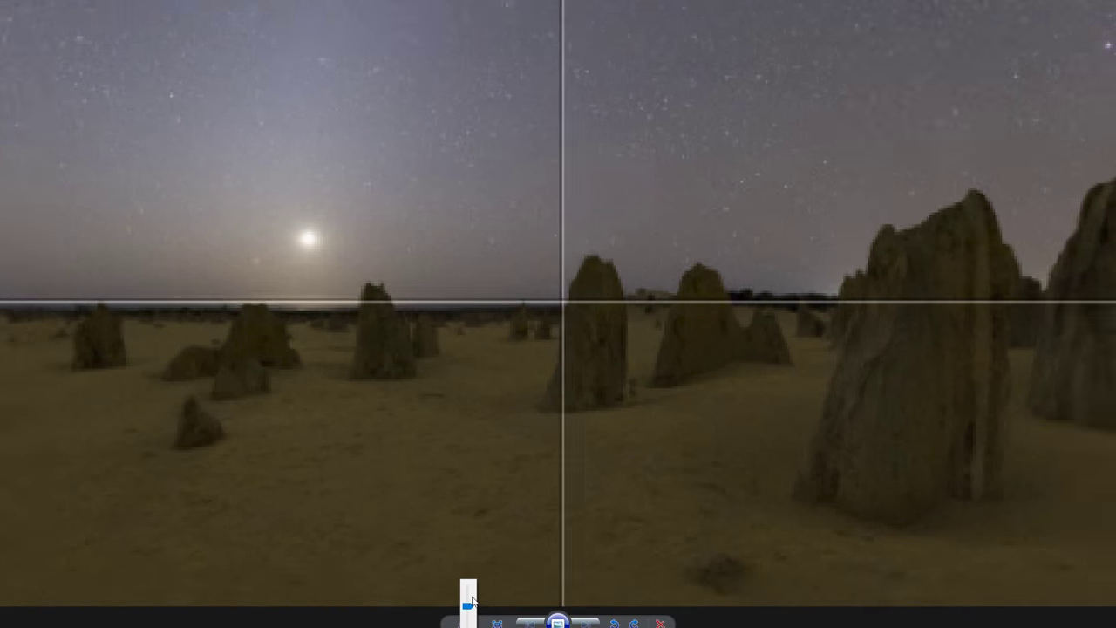
# Zoom into the moonlit horizon of the stitched preview in Photo Viewer.
pyautogui.scroll(1, 471, 599)
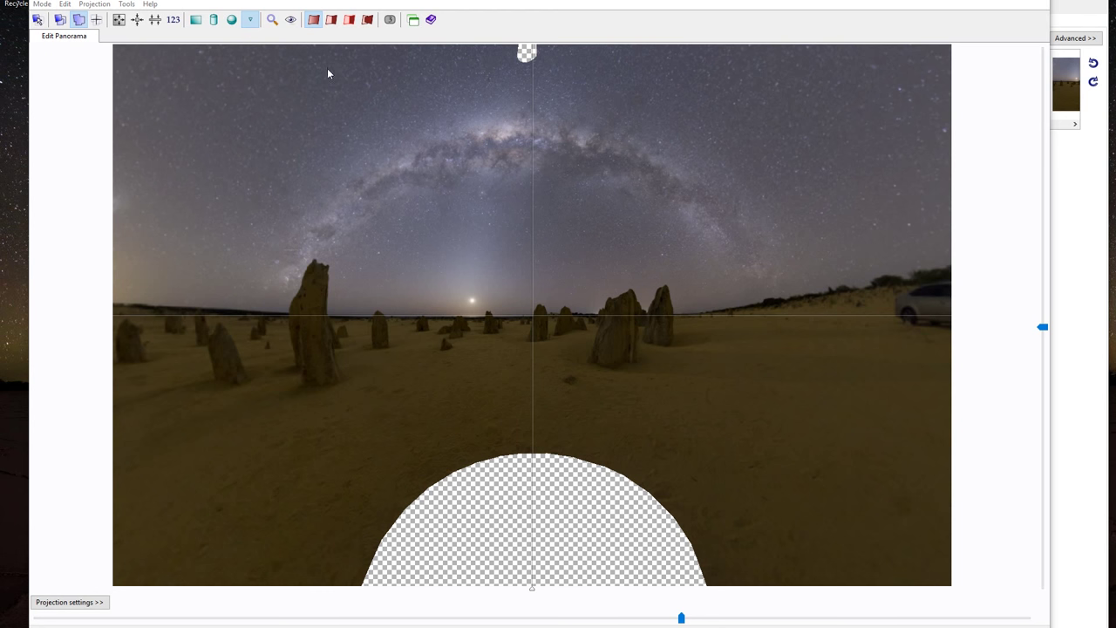
# Show image seams and numbers, and switch the panorama to Equirectangular projection.
pyautogui.click(350, 21)
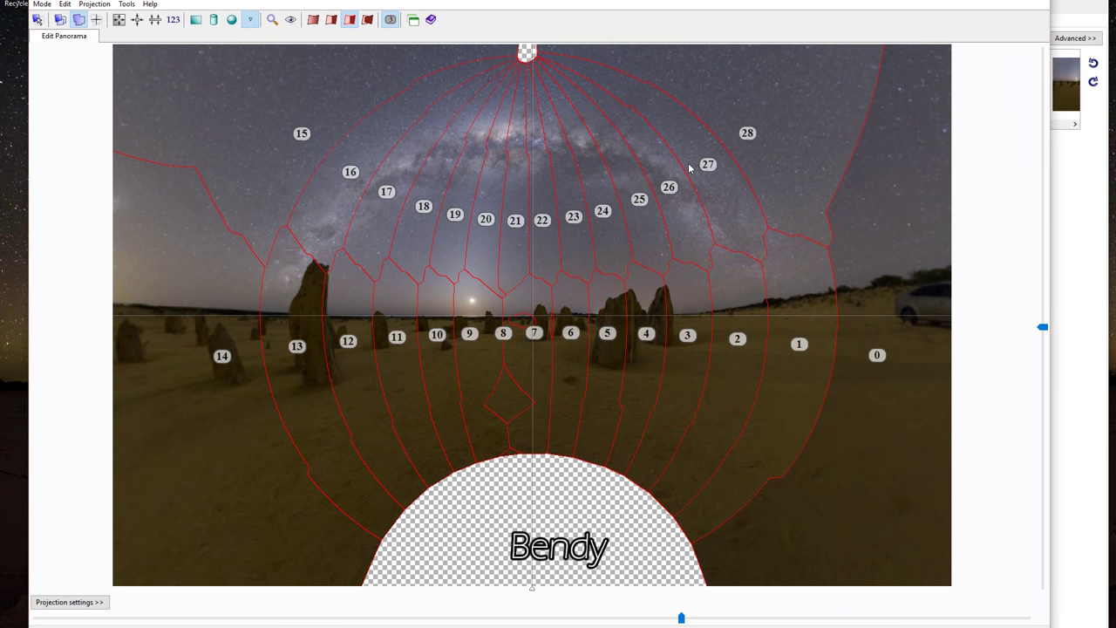
pyautogui.click(251, 20)
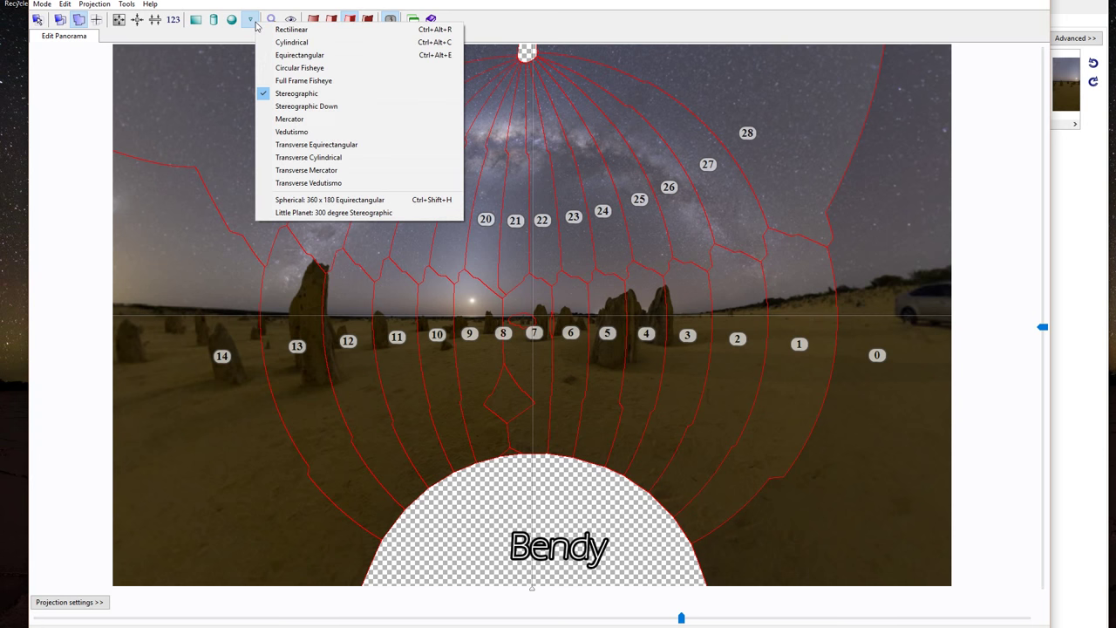
pyautogui.click(251, 20)
pyautogui.click(251, 21)
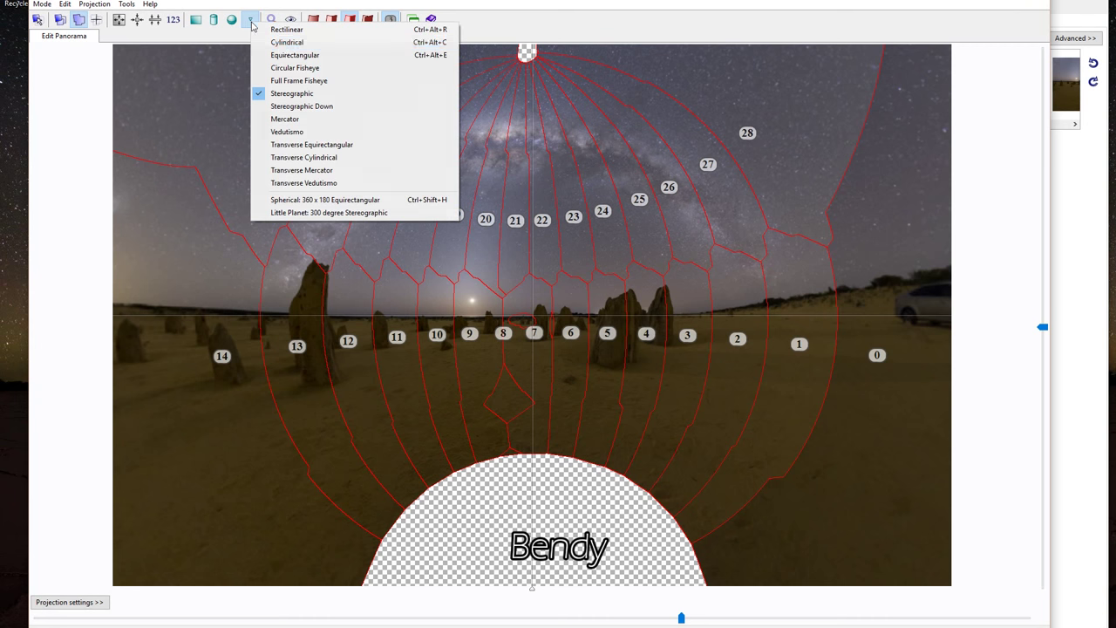
pyautogui.click(306, 58)
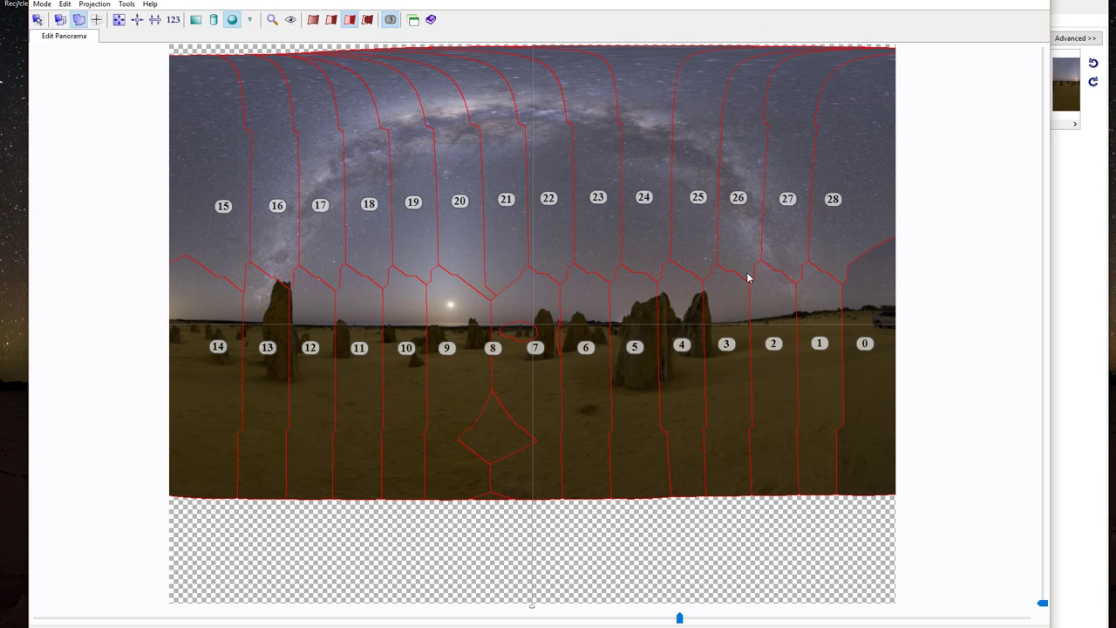
# Try Mercator projection and a wider horizontal field of view, then undo the field-of-view change.
pyautogui.click(251, 20)
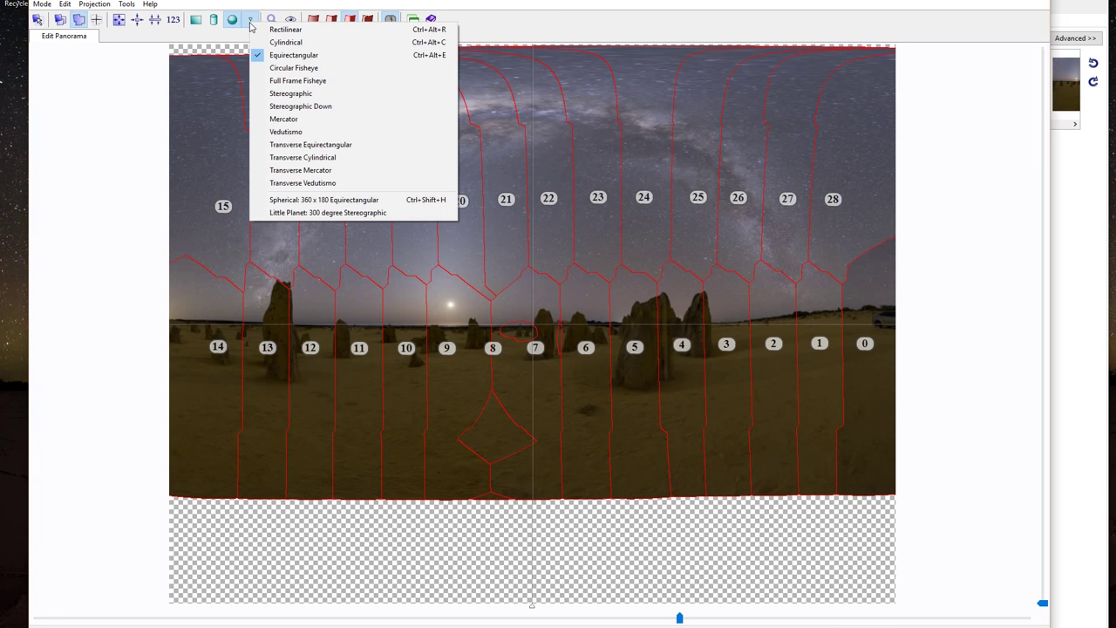
pyautogui.press('Escape')
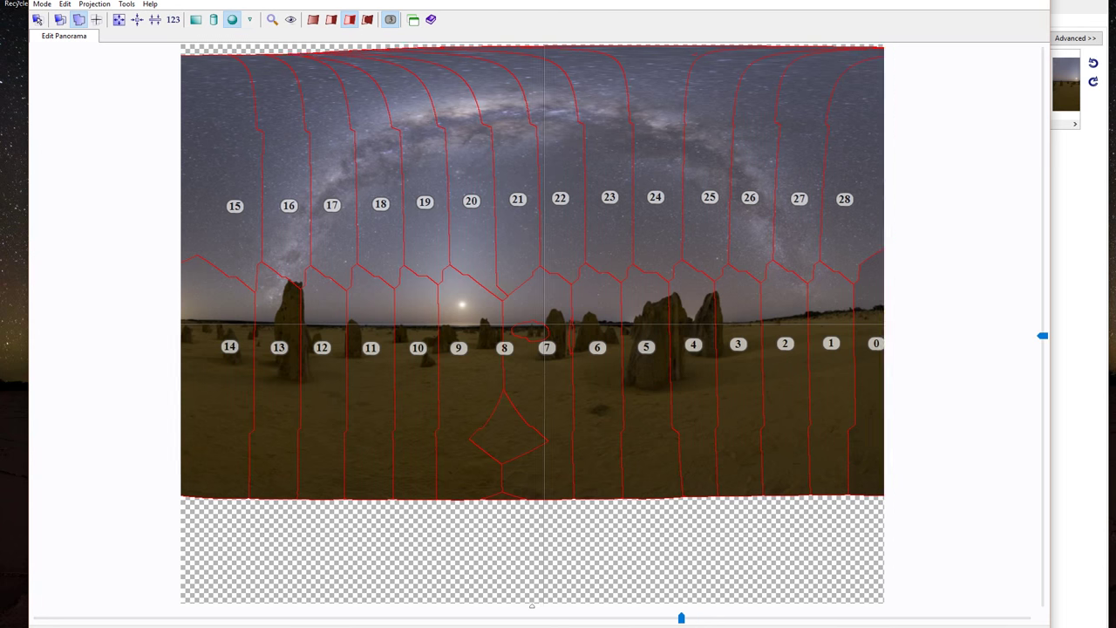
pyautogui.click(249, 22)
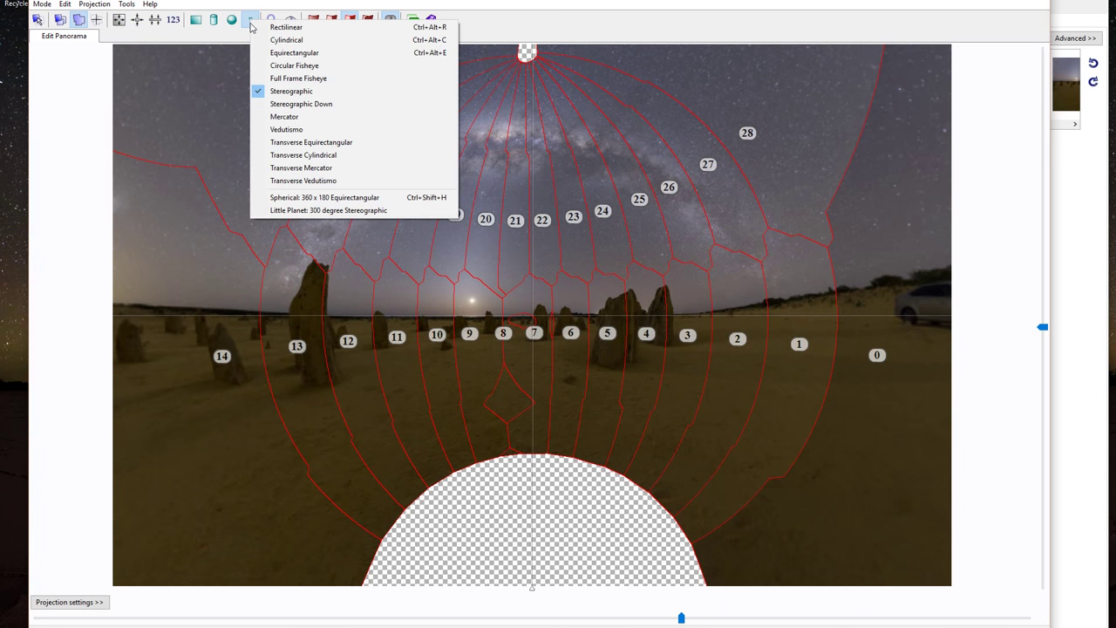
pyautogui.click(287, 117)
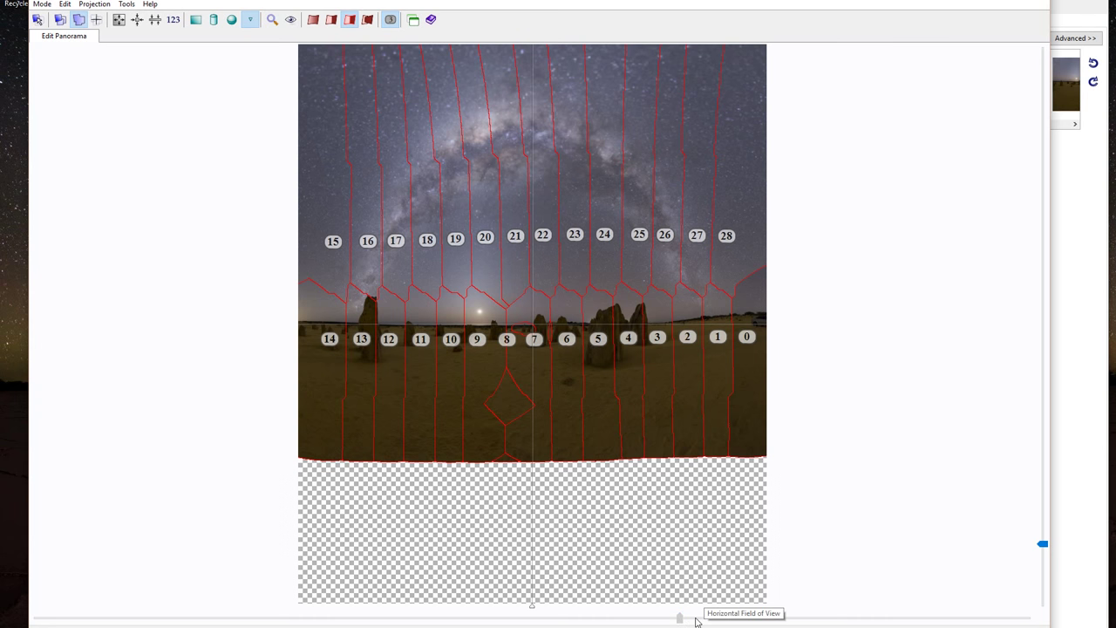
pyautogui.moveTo(680, 617); pyautogui.dragTo(1028, 597)
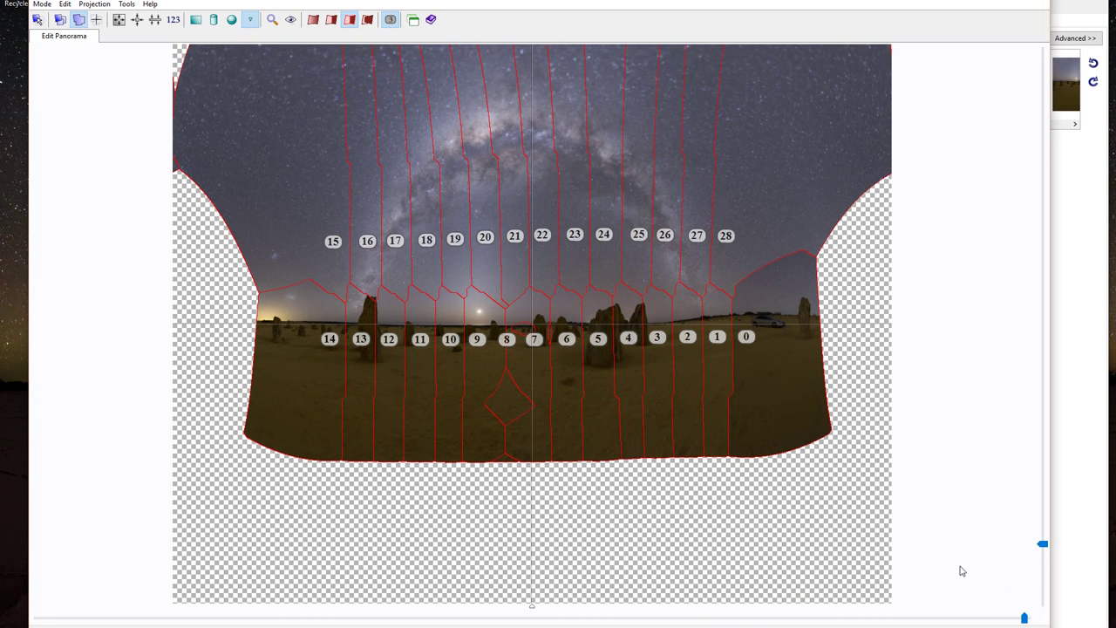
pyautogui.hotkey('ctrl', 'z')
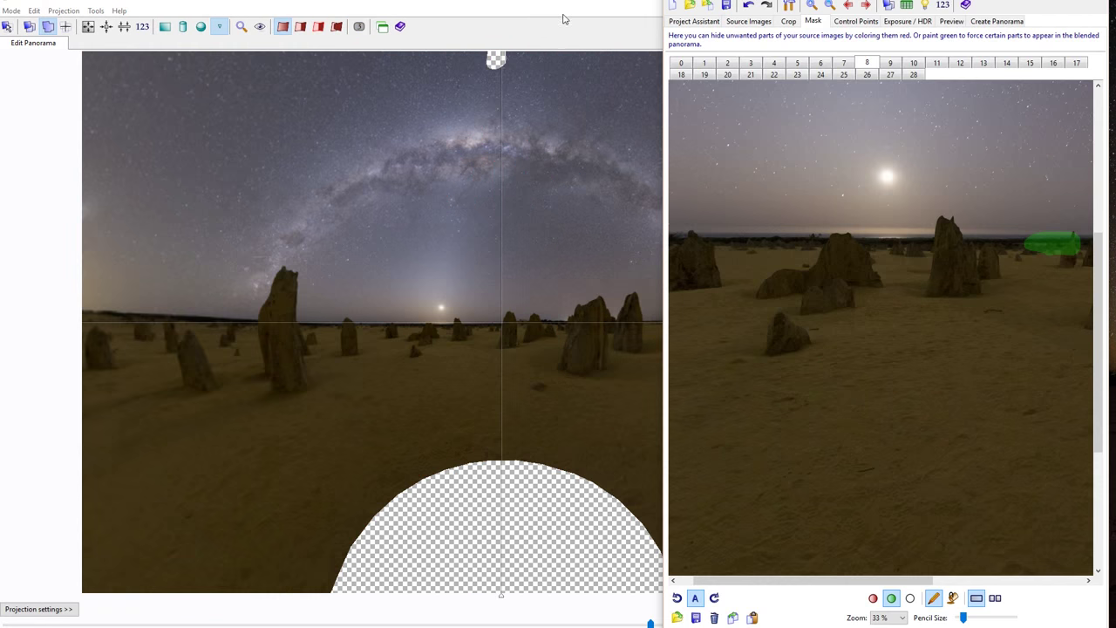
# Keep Photoshop (.psd) as the panorama output format.
pyautogui.click(564, 13)
pyautogui.hotkey('alt', 'Tab')
pyautogui.click(996, 21)
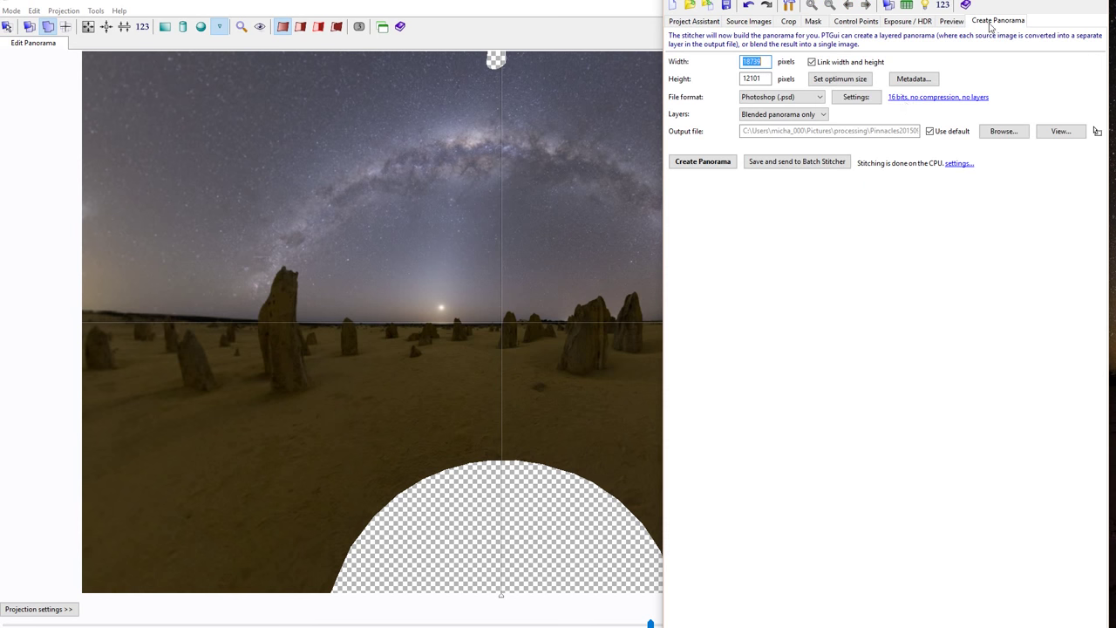
pyautogui.click(818, 97)
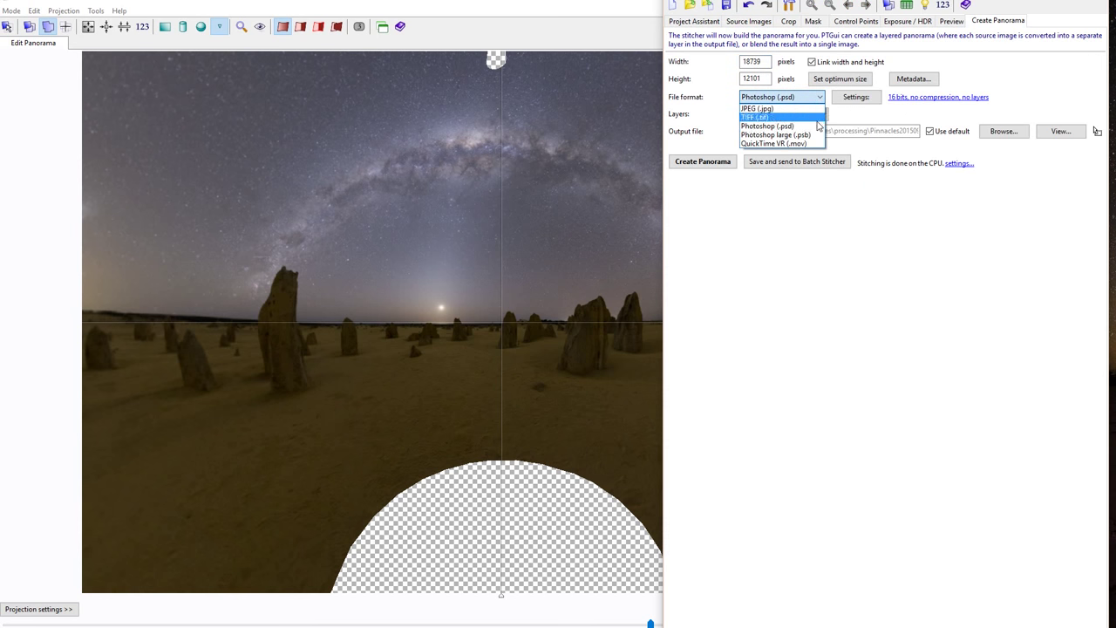
pyautogui.click(815, 127)
# Set the PSD options to 16 bits, no compression, and flattened layers.
pyautogui.click(858, 98)
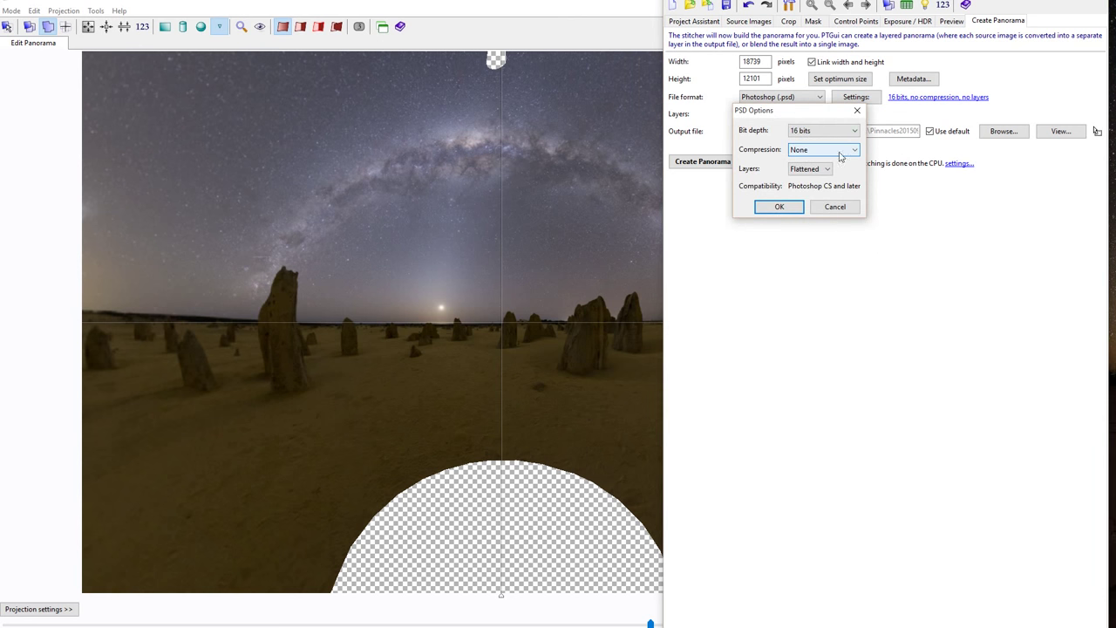
pyautogui.click(852, 132)
pyautogui.click(848, 153)
pyautogui.click(849, 150)
pyautogui.click(828, 163)
pyautogui.click(828, 169)
pyautogui.click(865, 175)
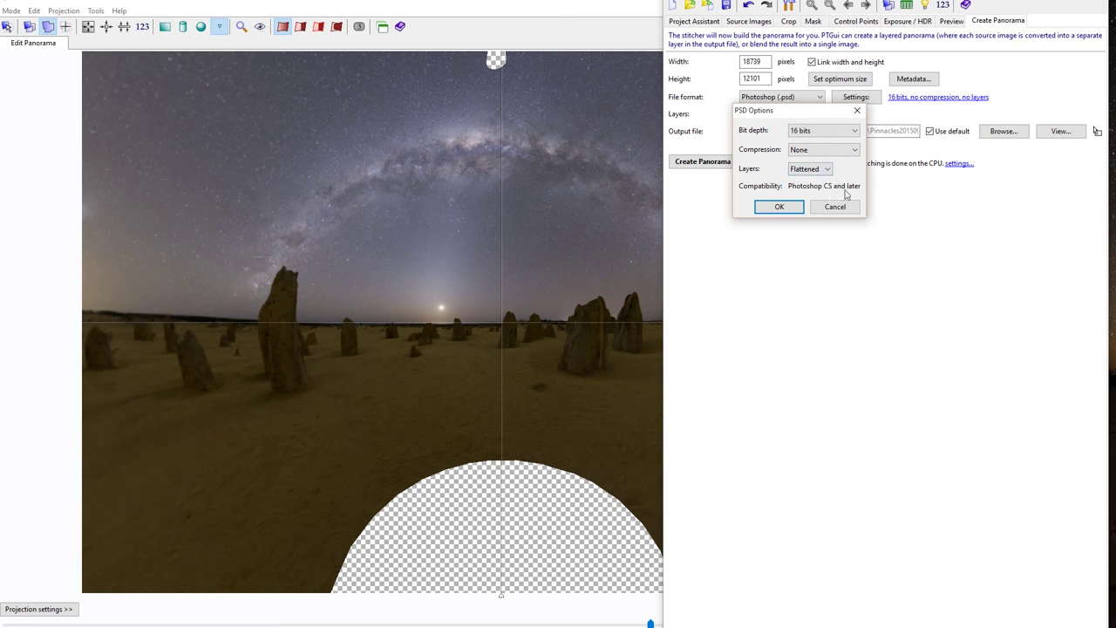
pyautogui.click(779, 207)
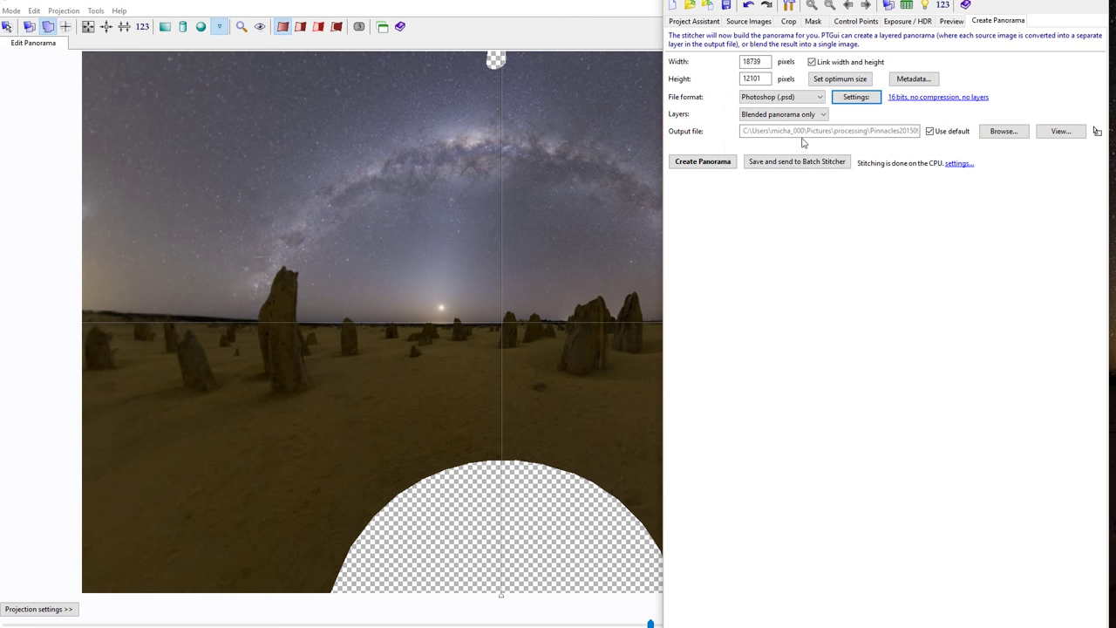
# Output the blended panorama only and start stitching the 18739 × 12101 panorama.
pyautogui.click(819, 115)
pyautogui.click(820, 115)
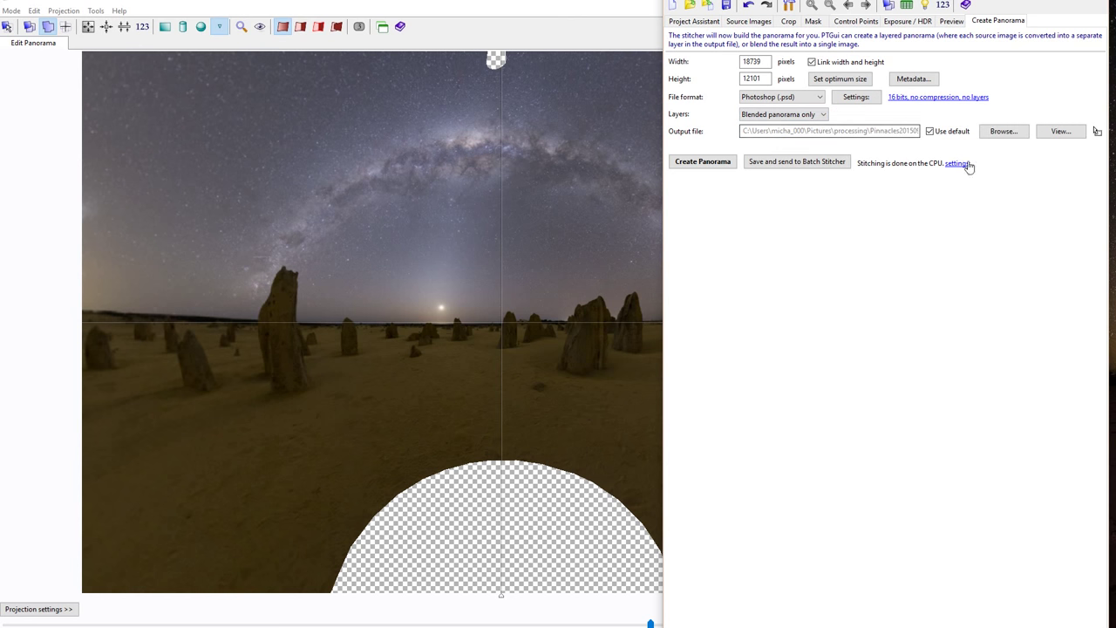
pyautogui.click(713, 163)
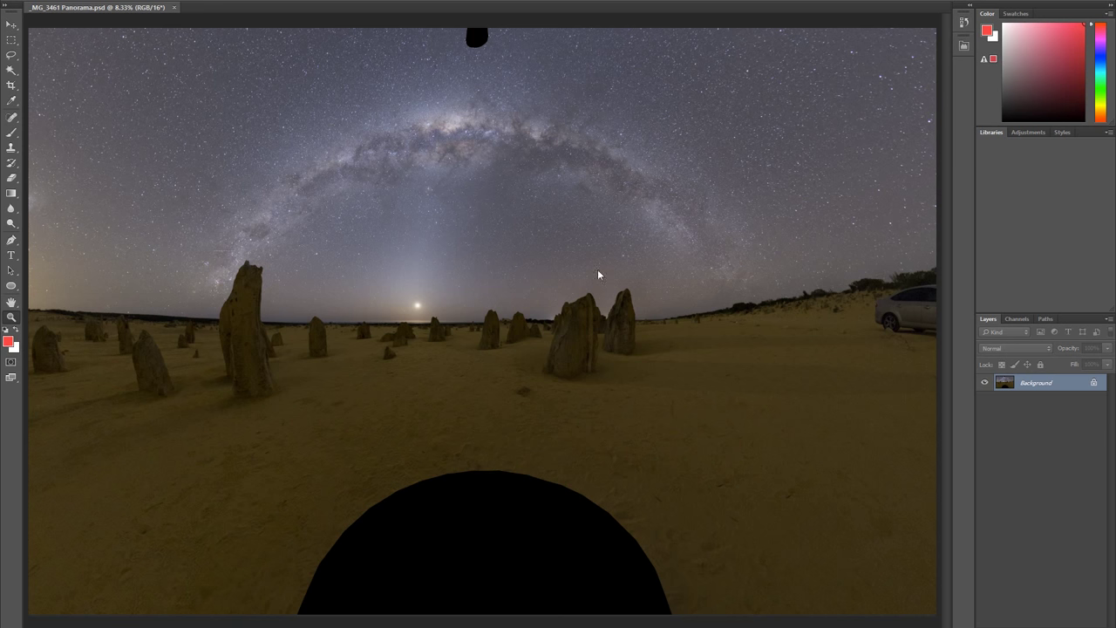
# Zoom to 25% and pan from the pinnacles right of the moon up along the Milky Way arch.
pyautogui.click(352, 351)
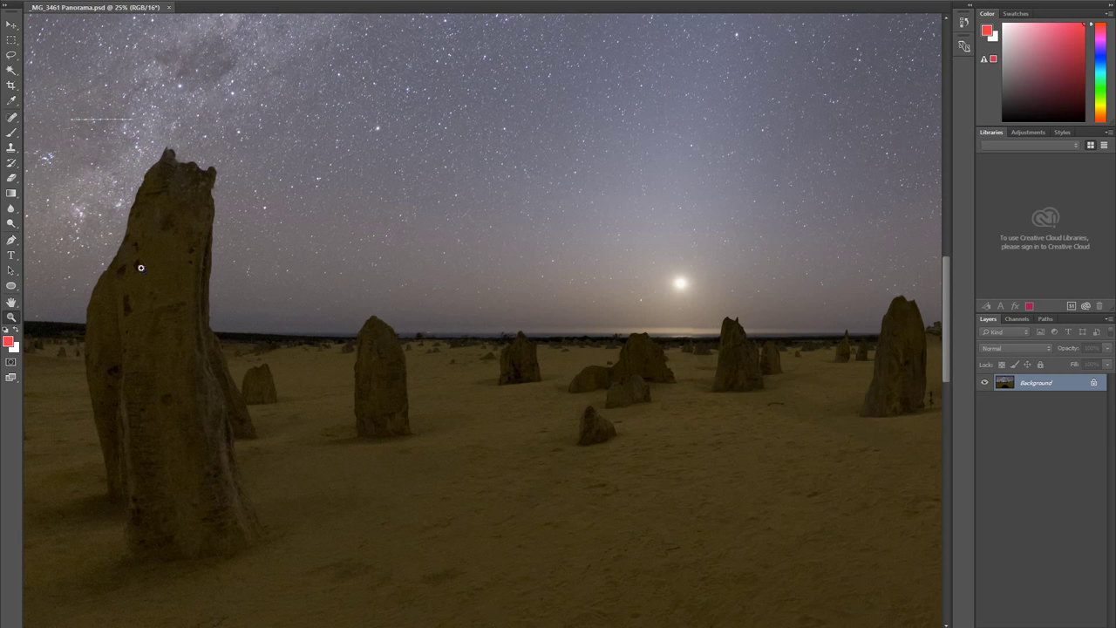
pyautogui.click(11, 301)
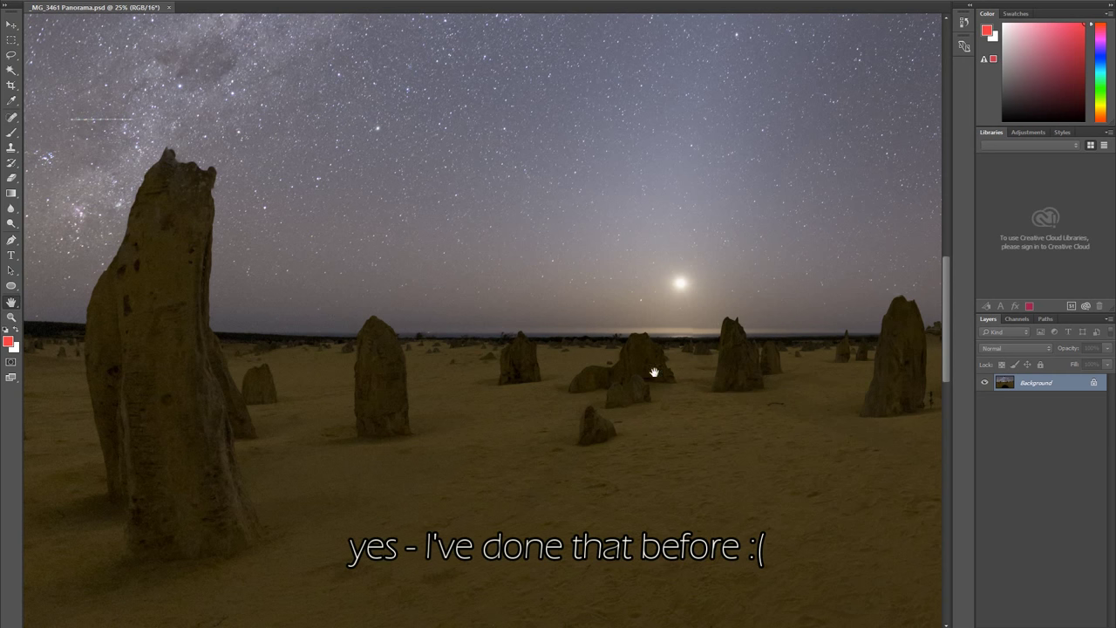
pyautogui.moveTo(655, 369); pyautogui.dragTo(300, 451)
pyautogui.moveTo(390, 436); pyautogui.dragTo(341, 224)
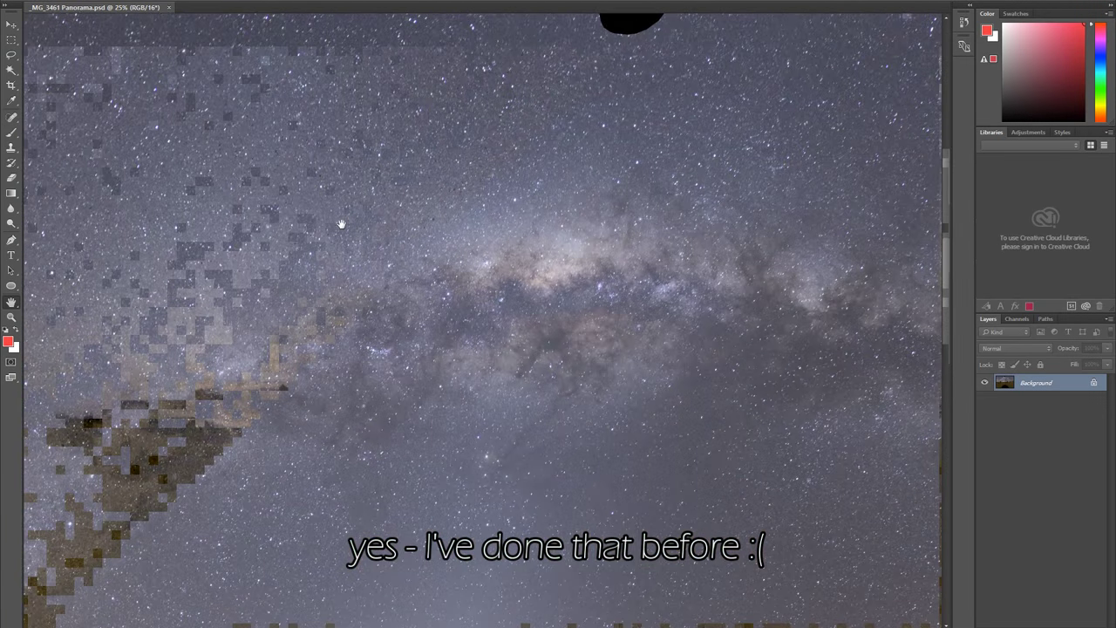
pyautogui.moveTo(563, 294); pyautogui.dragTo(532, 286)
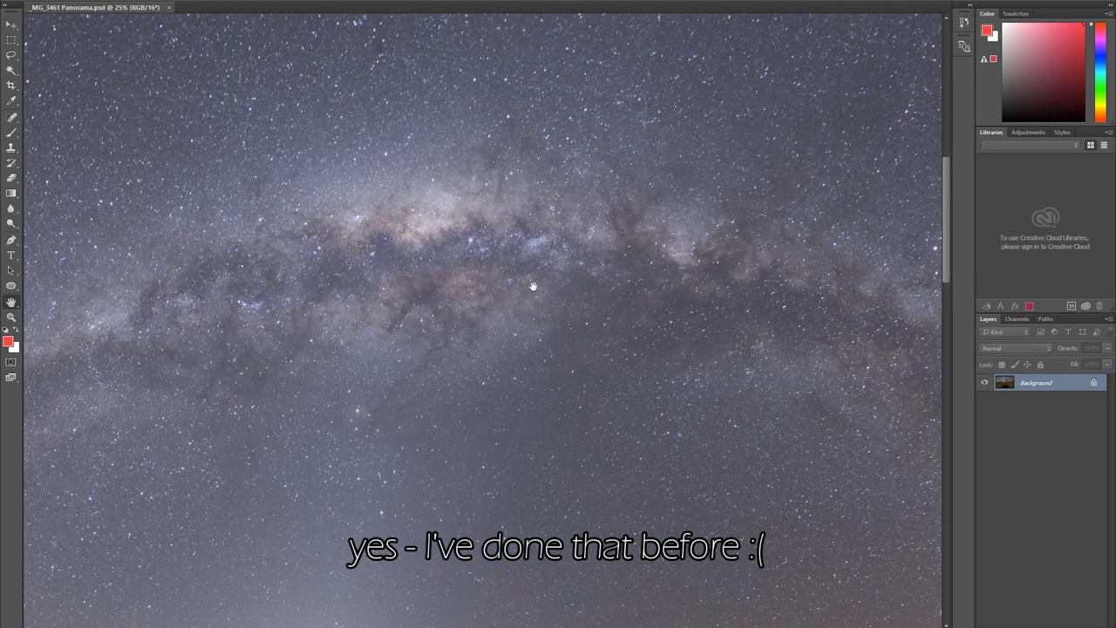